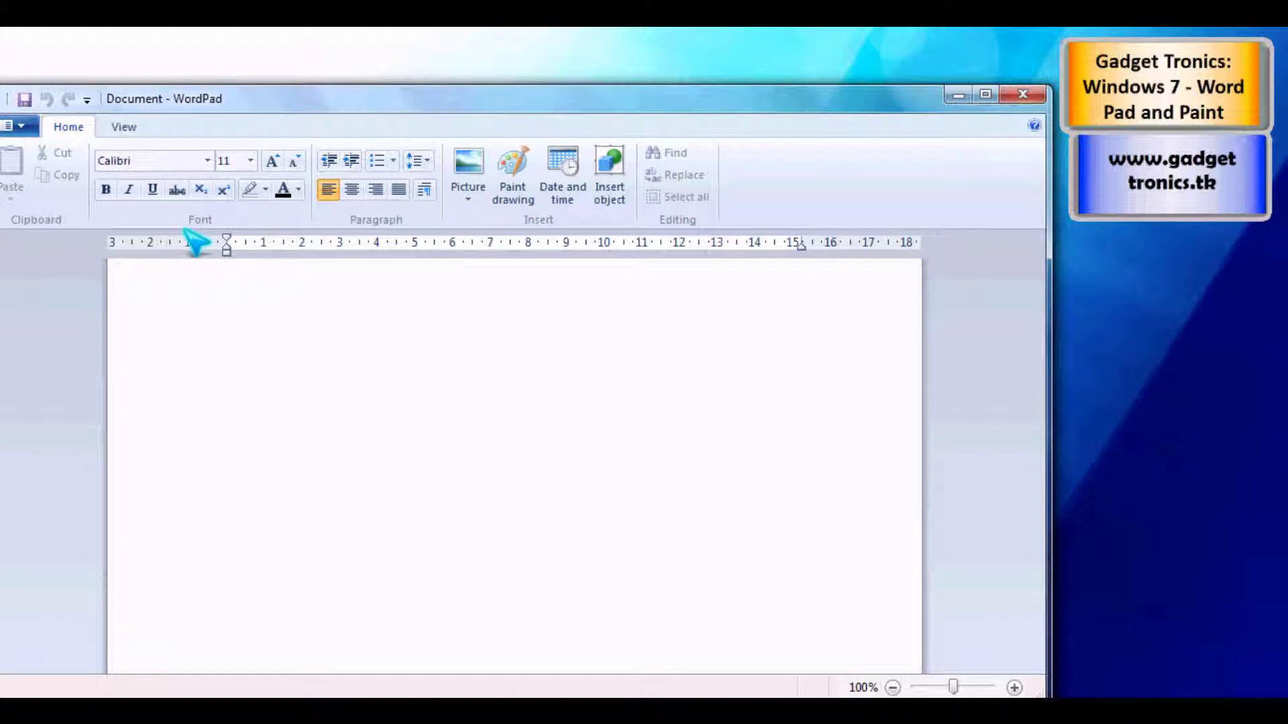
Switch WordPad's ribbon to the View tab with zoom, ruler, status bar and word-wrap settings.
left_click(131, 129)
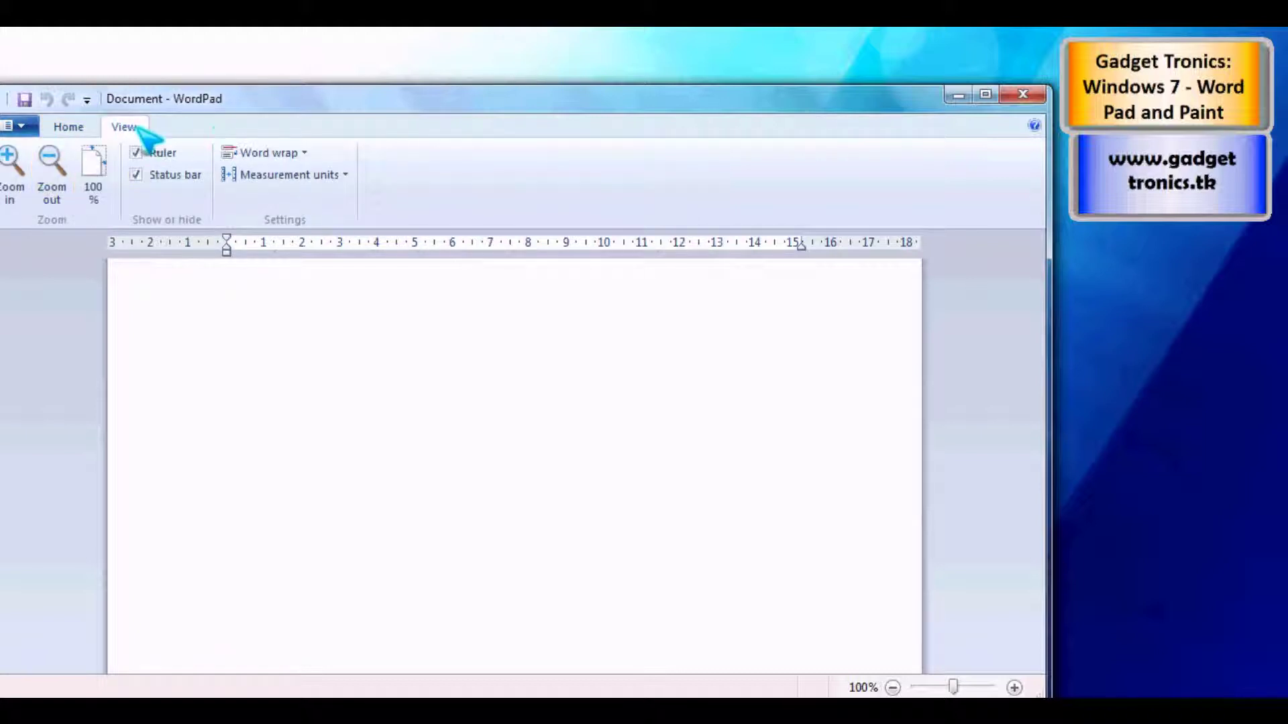
Open Print preview of the blank document and close it again.
left_click(79, 126)
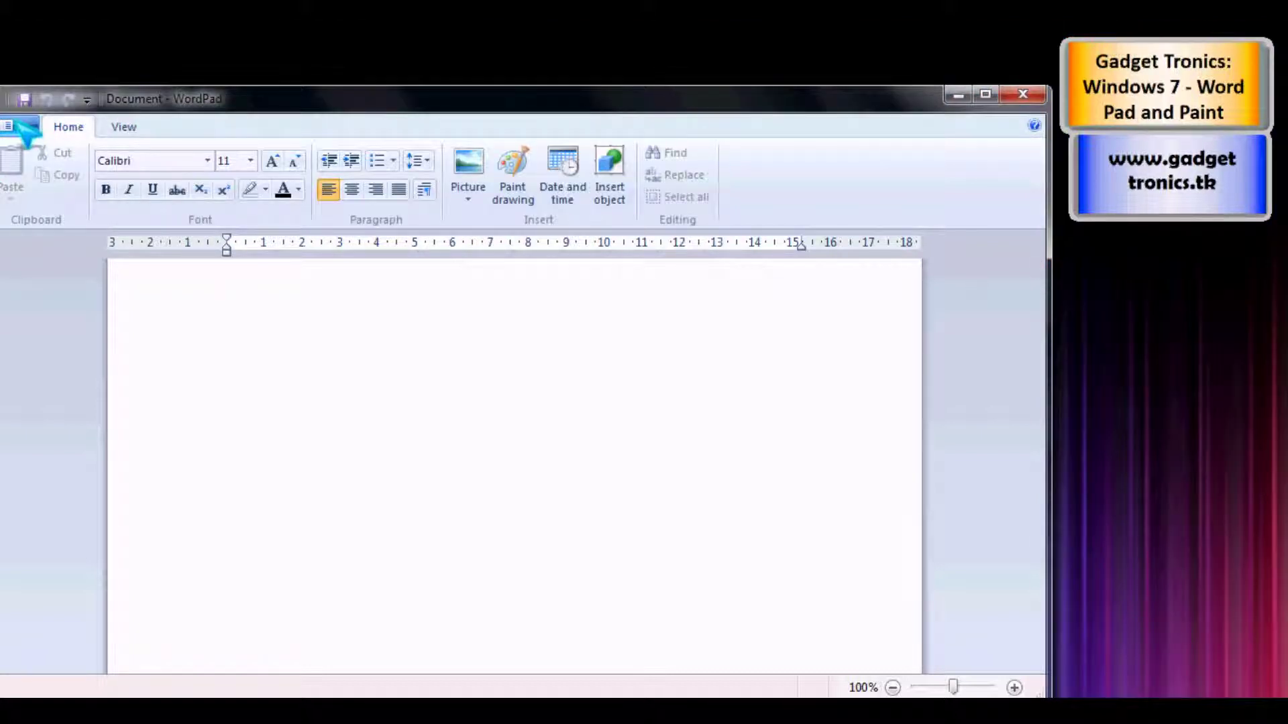
left_click(16, 126)
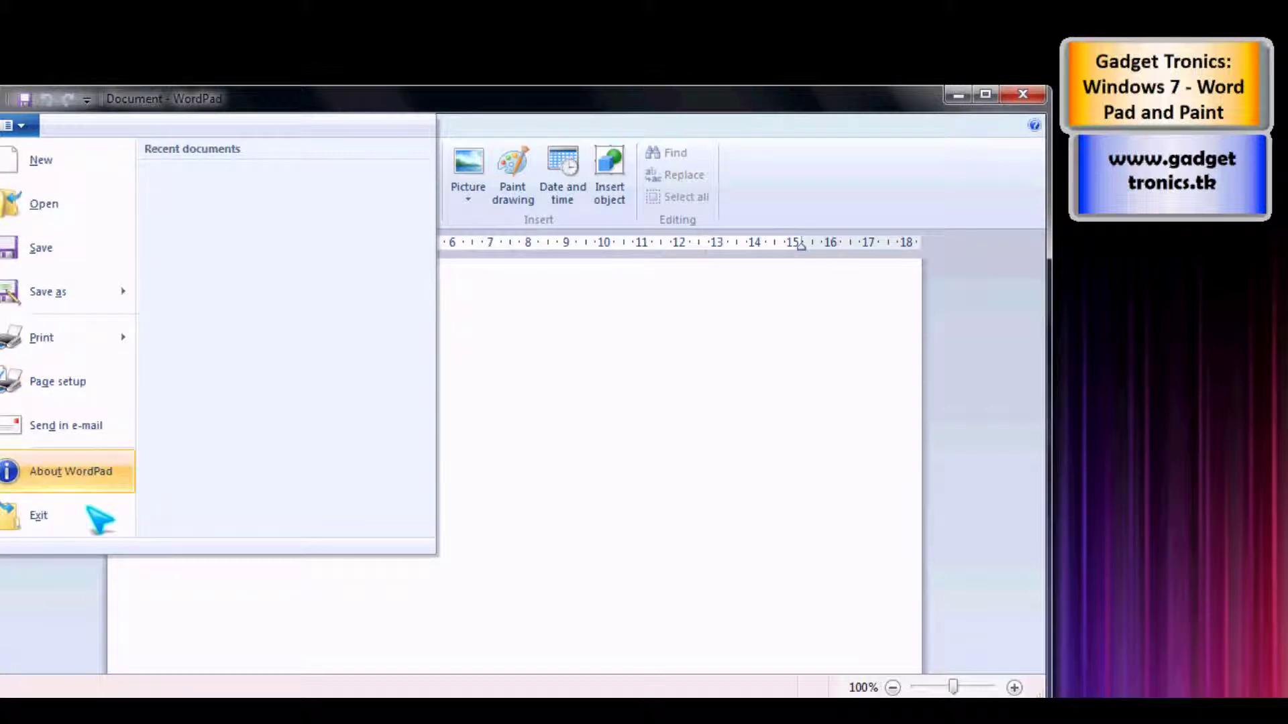
mouse_move(127, 339)
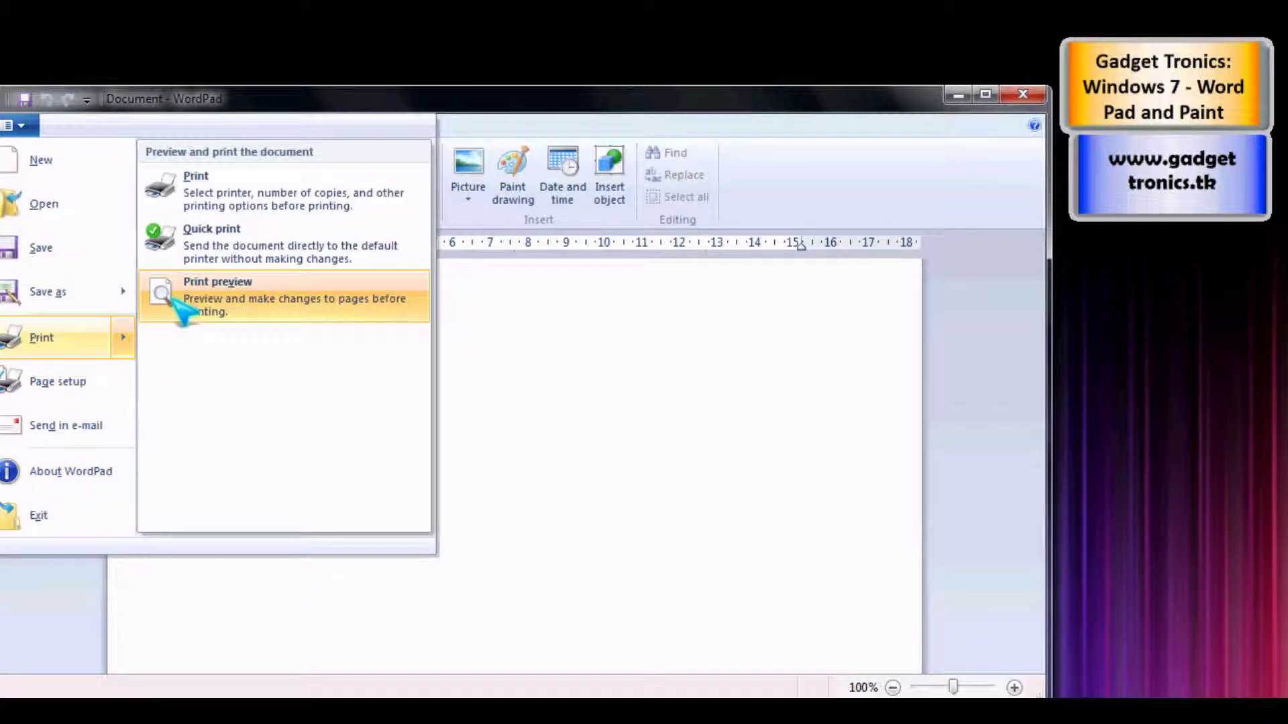
left_click(210, 323)
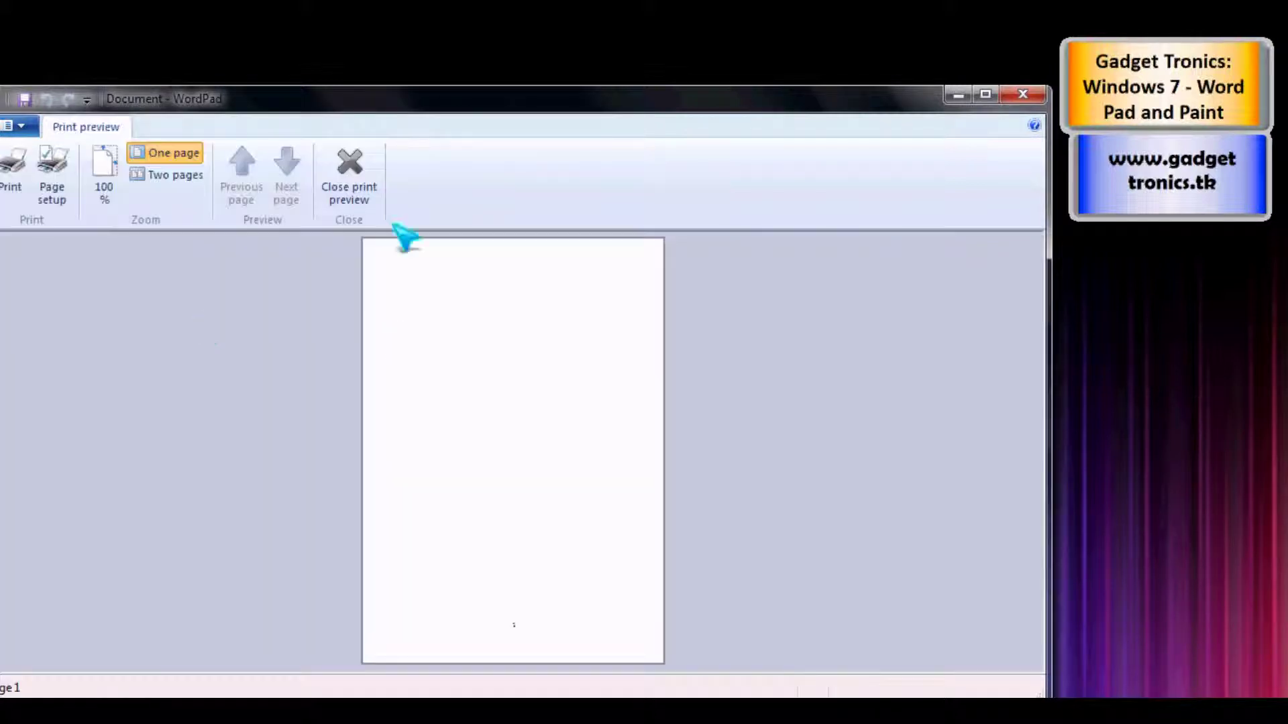
left_click(362, 188)
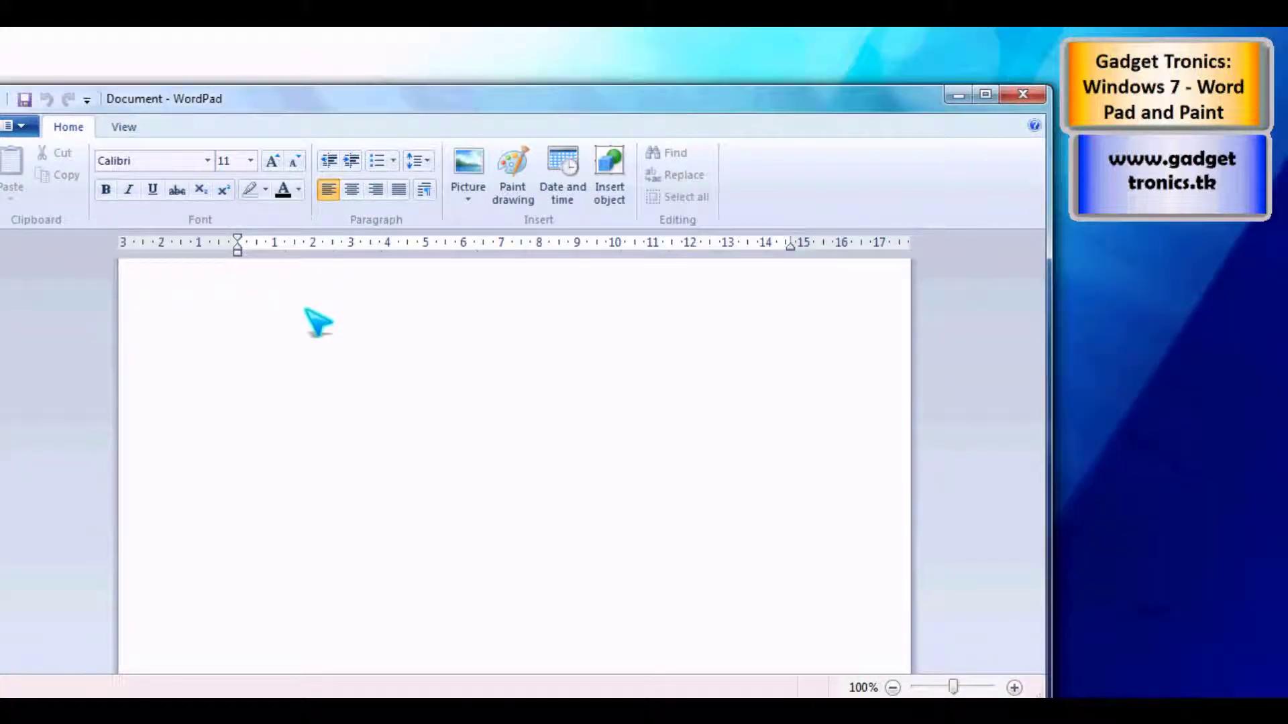
Type the heading 'Gadget Tronics' and centre it on its line.
type("Gas")
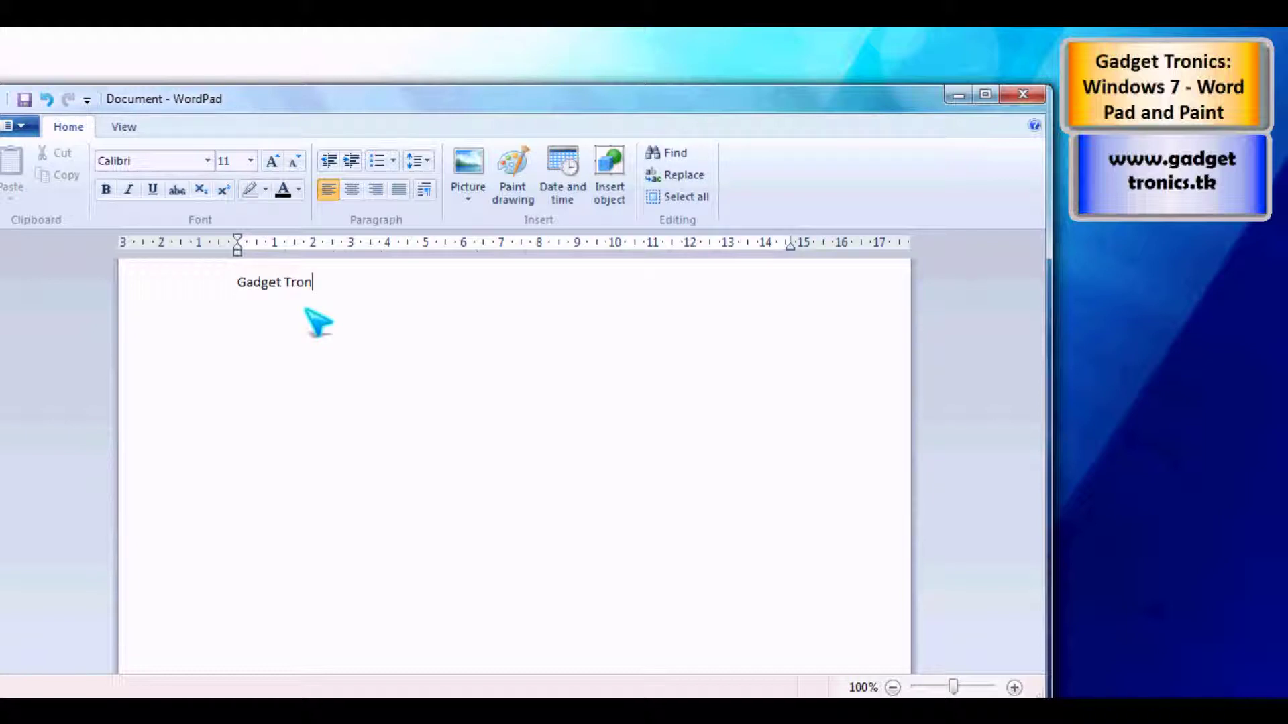
left_click_drag(329, 282, 236, 284)
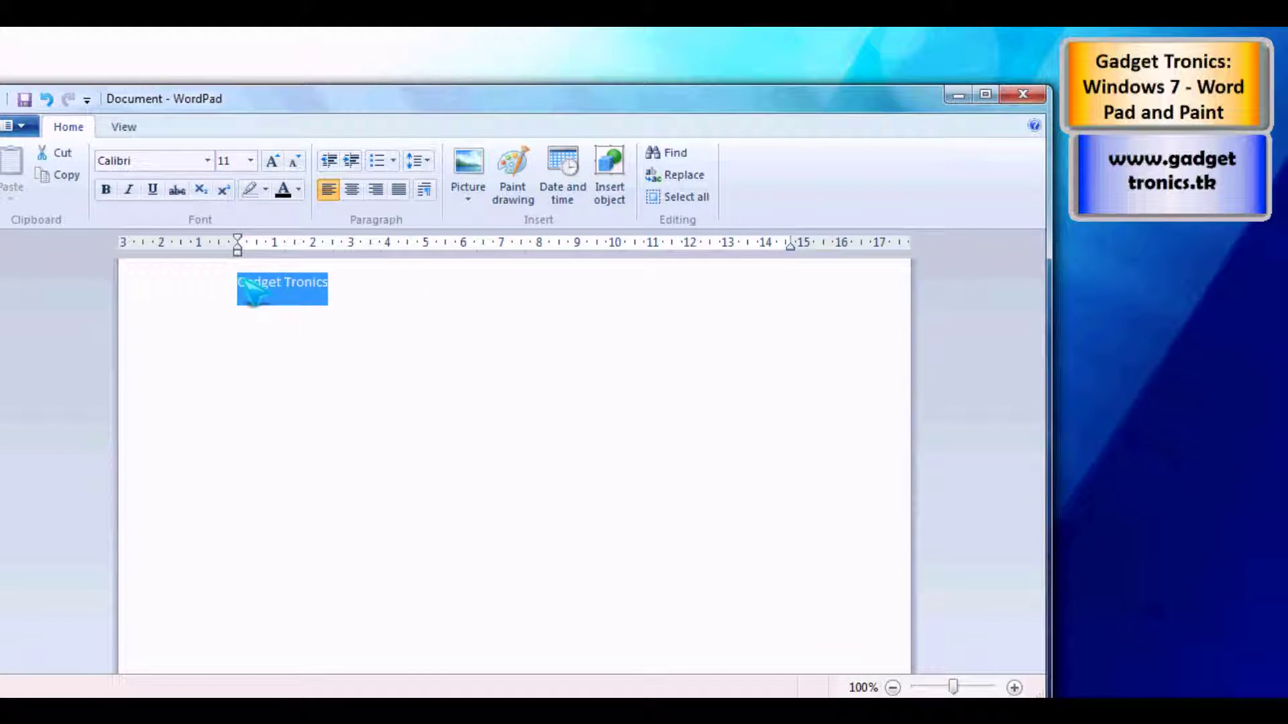
left_click(351, 190)
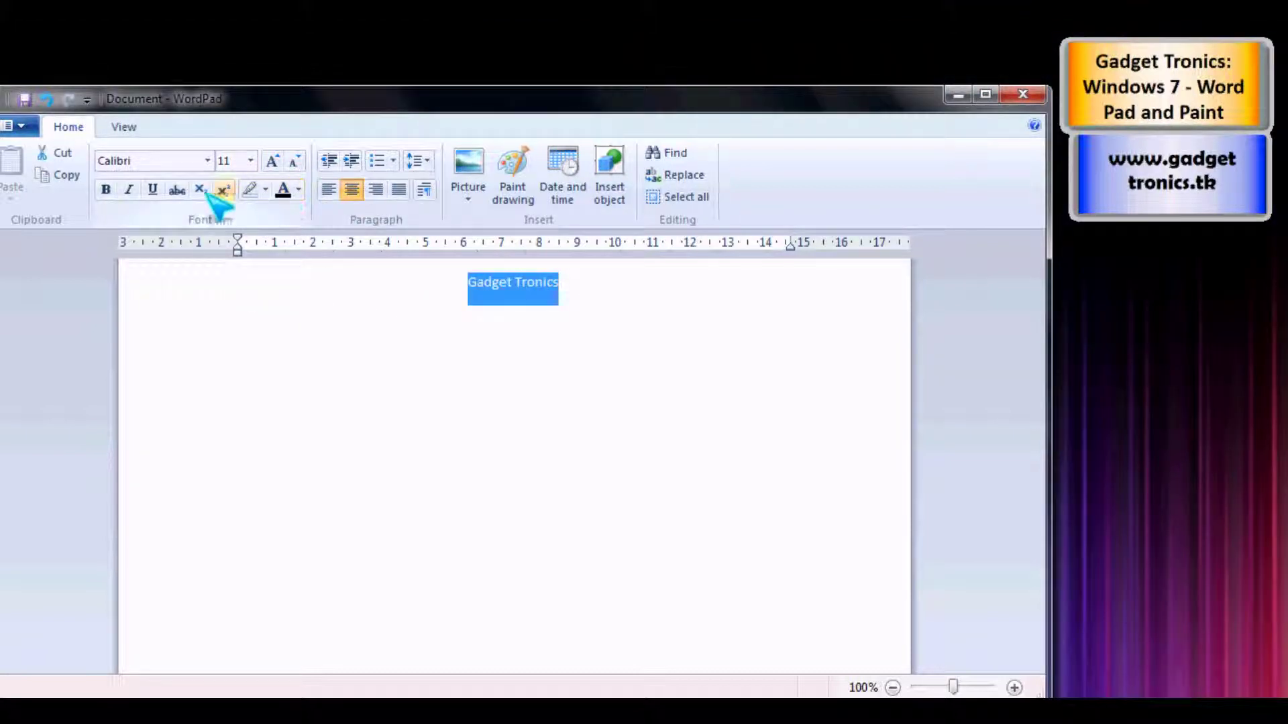
Grow the heading to 20 pt, underline it, and left-align the line below.
left_click(271, 162)
left_click(271, 162)
left_click(272, 162)
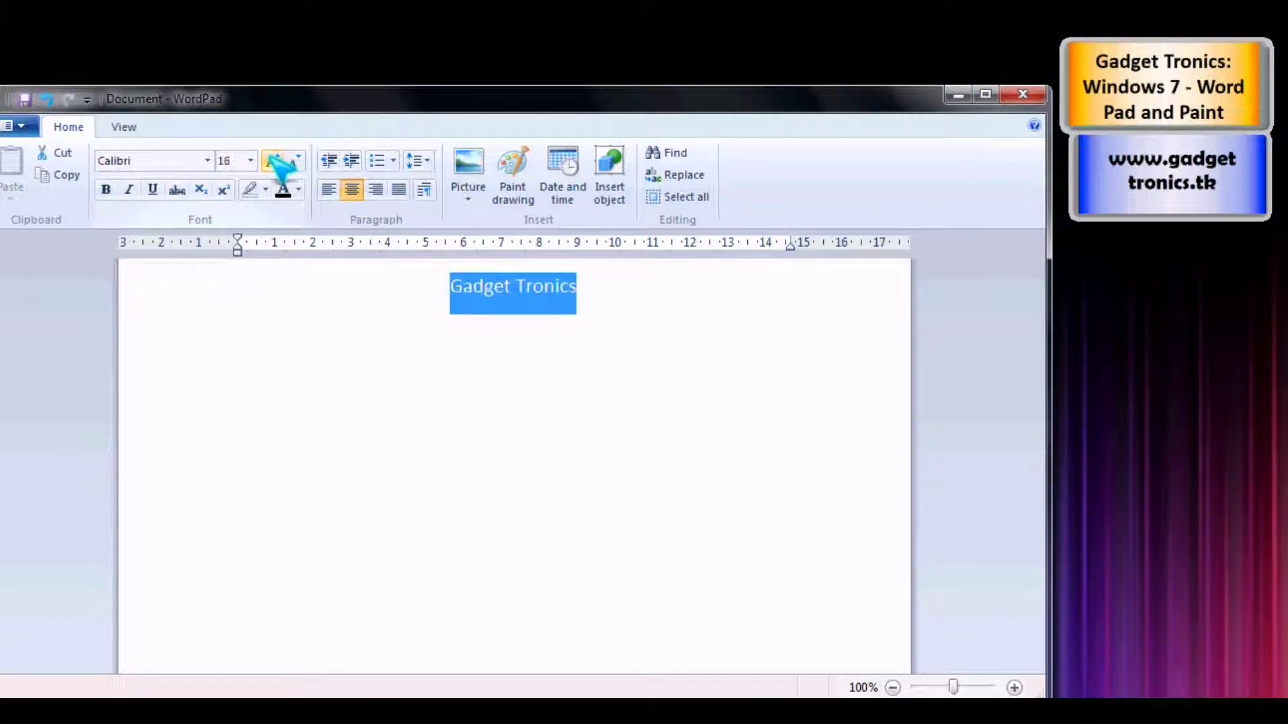
left_click(272, 162)
left_click(271, 162)
left_click(155, 189)
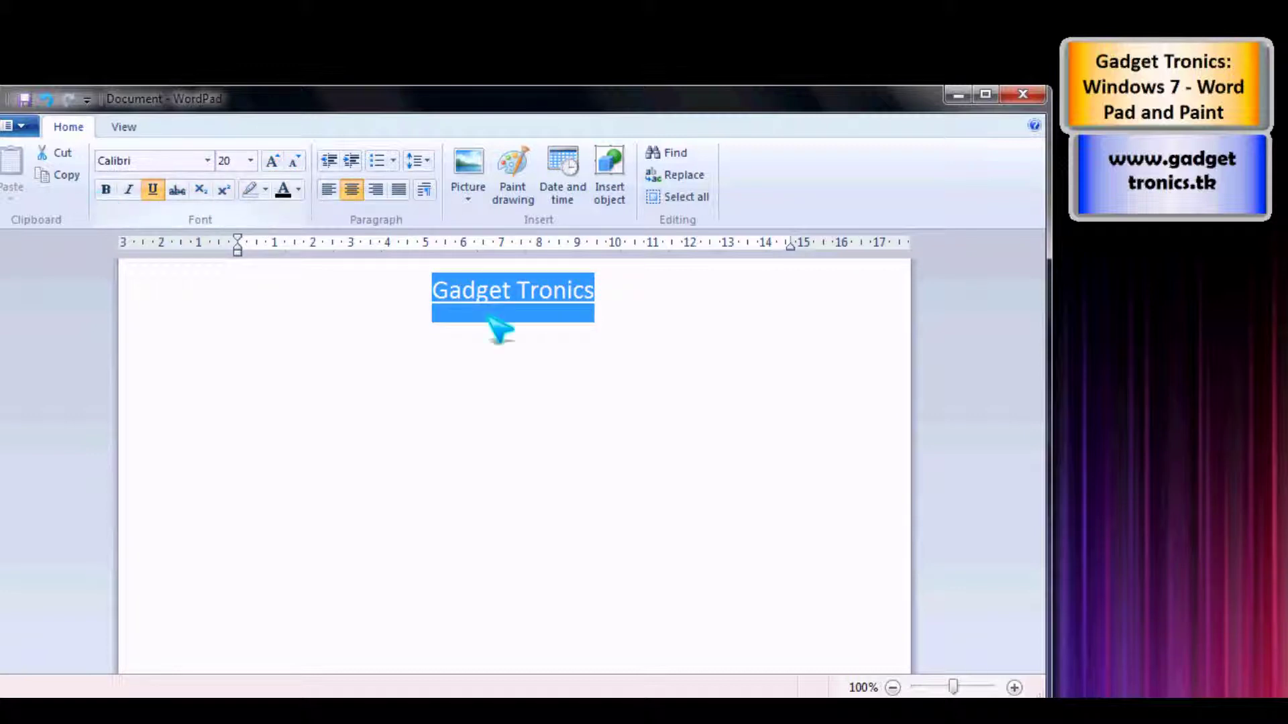
left_click(645, 315)
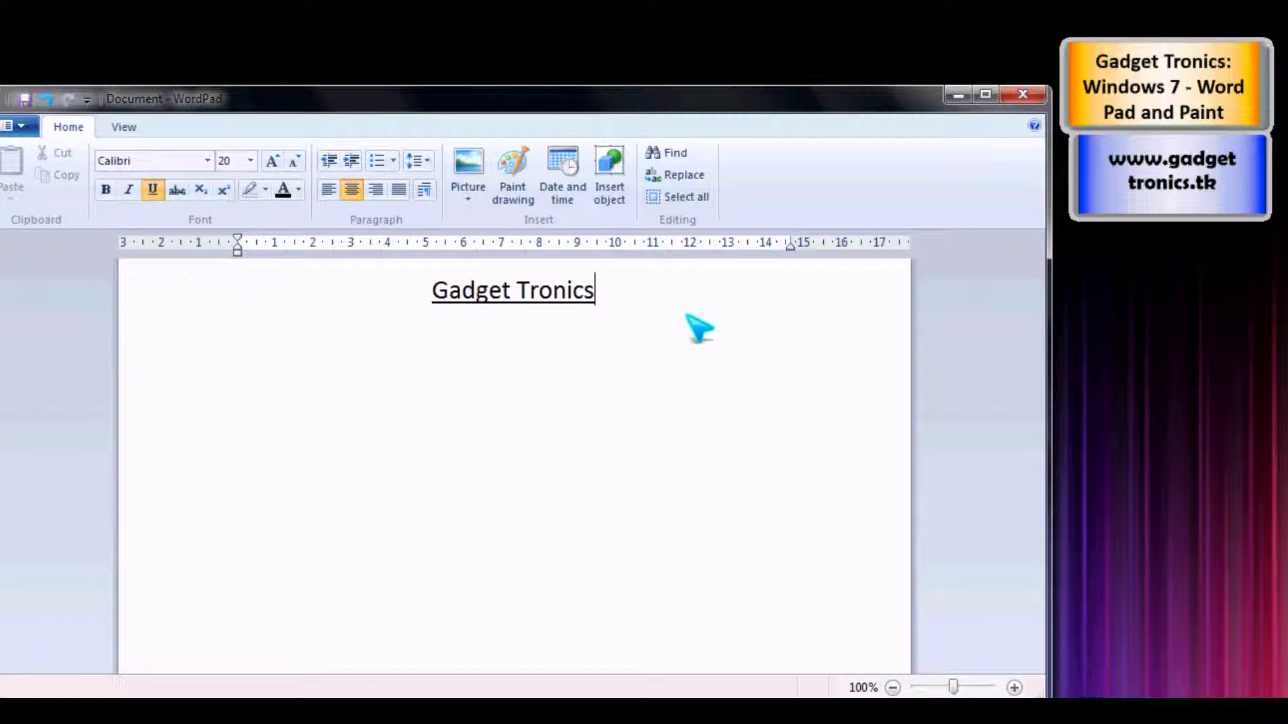
left_click(330, 190)
Open the Date and time and Insert object dialogs, cancelling both without inserting anything.
left_click(568, 193)
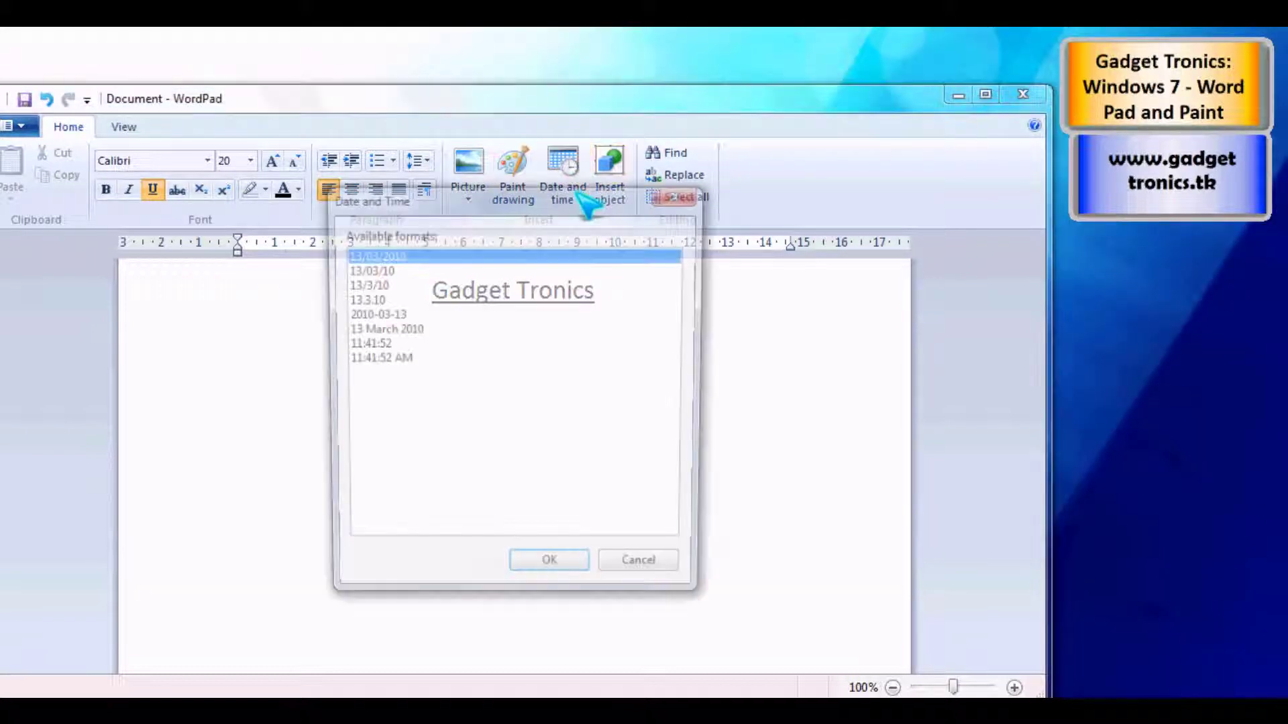
left_click(617, 581)
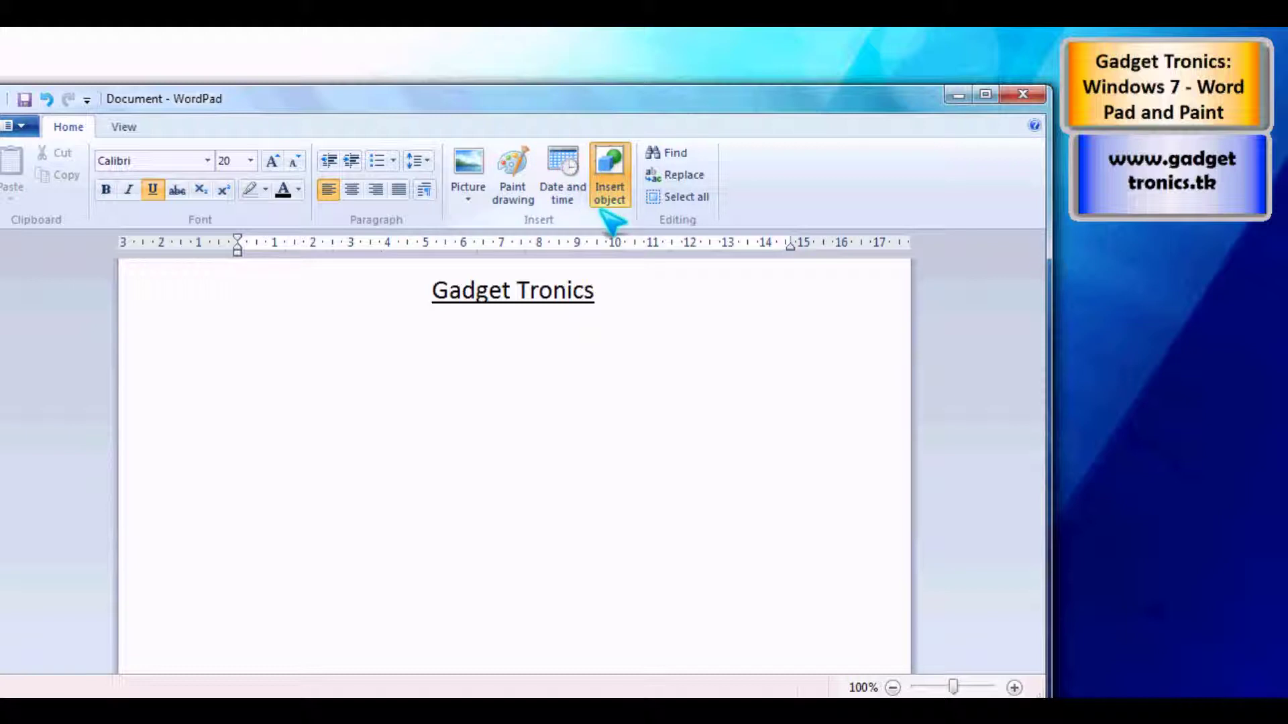
left_click(607, 191)
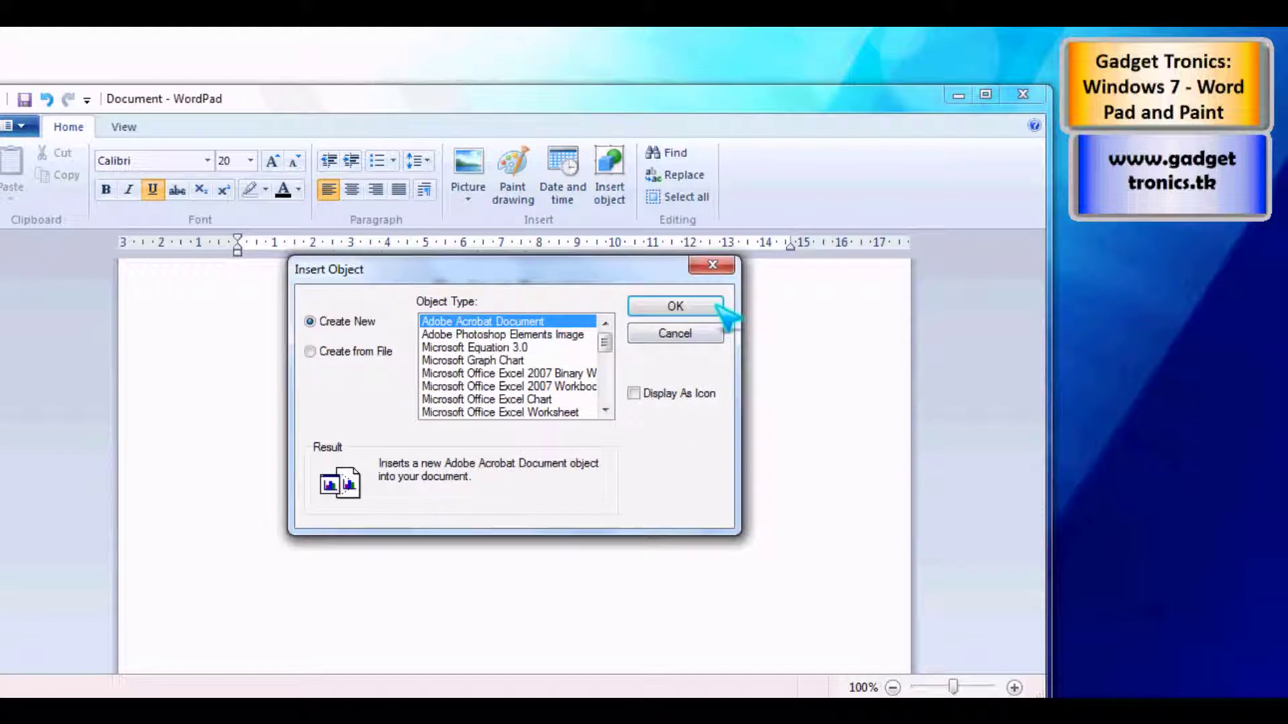
left_click(704, 333)
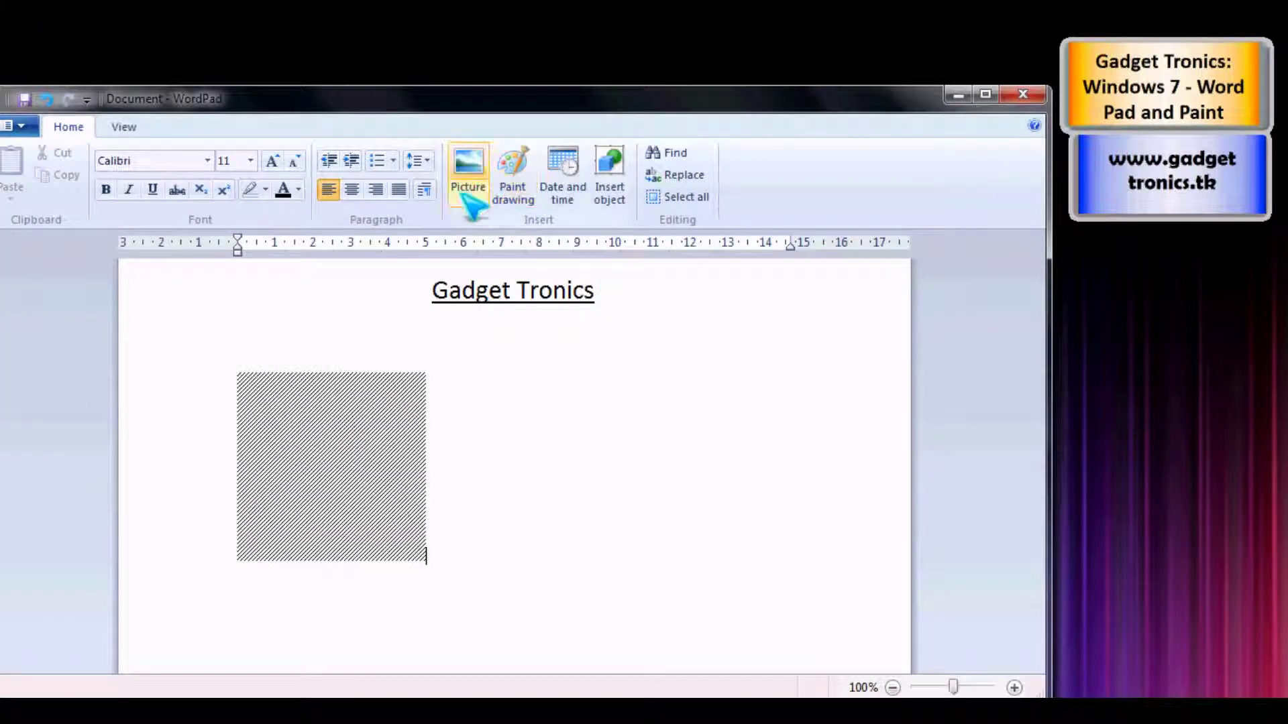
Browse the Picture options, then toggle the status bar, ruler and zoom and restore them.
left_click(467, 197)
left_click(431, 278)
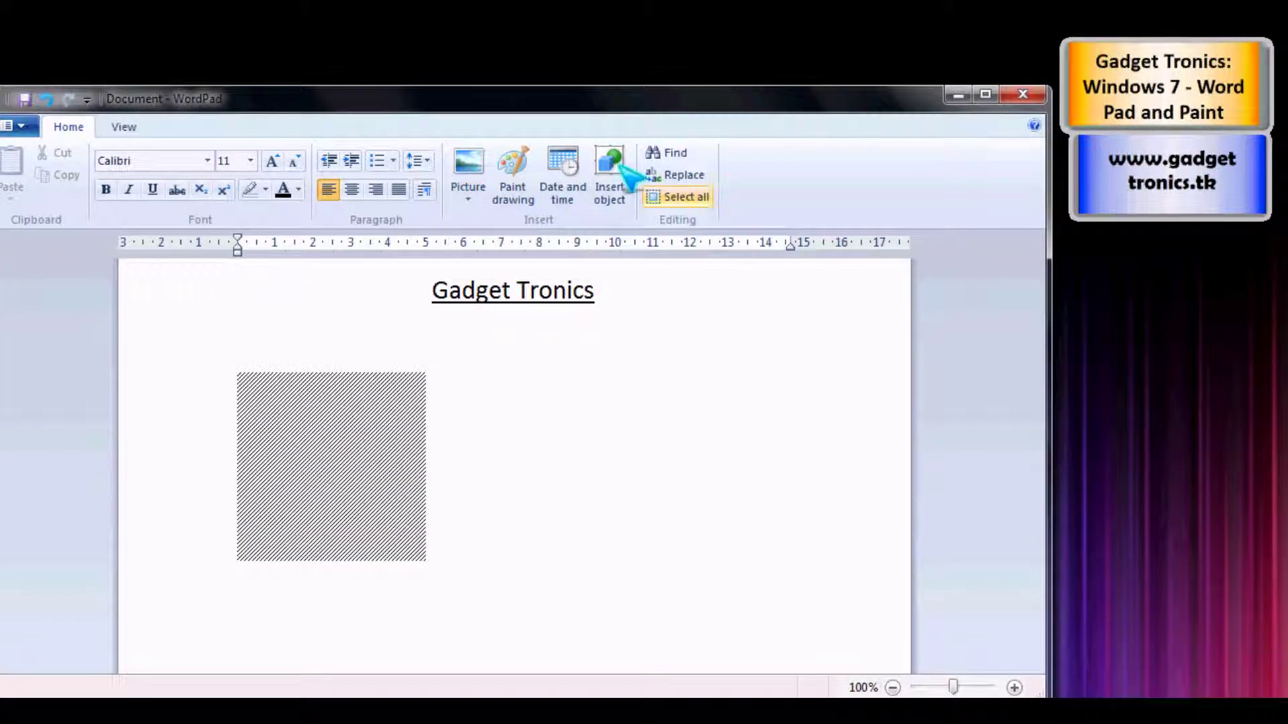
left_click(125, 127)
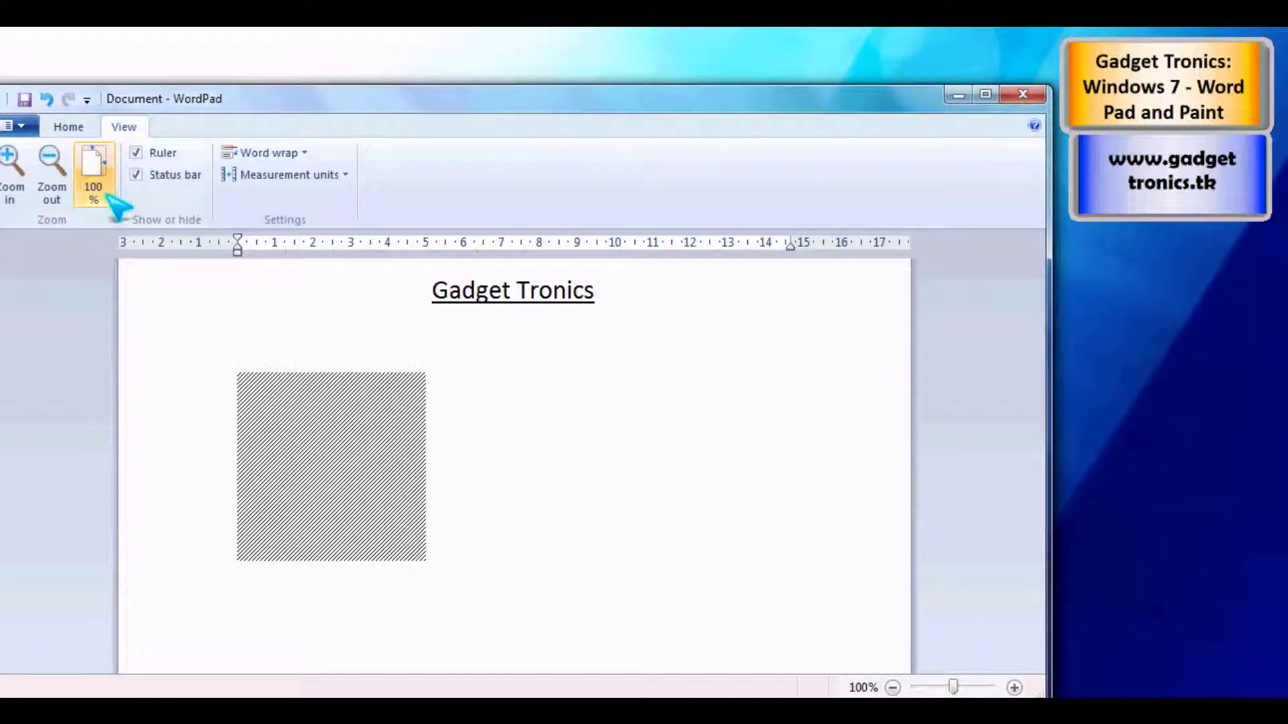
left_click(165, 174)
left_click(161, 153)
left_click(162, 153)
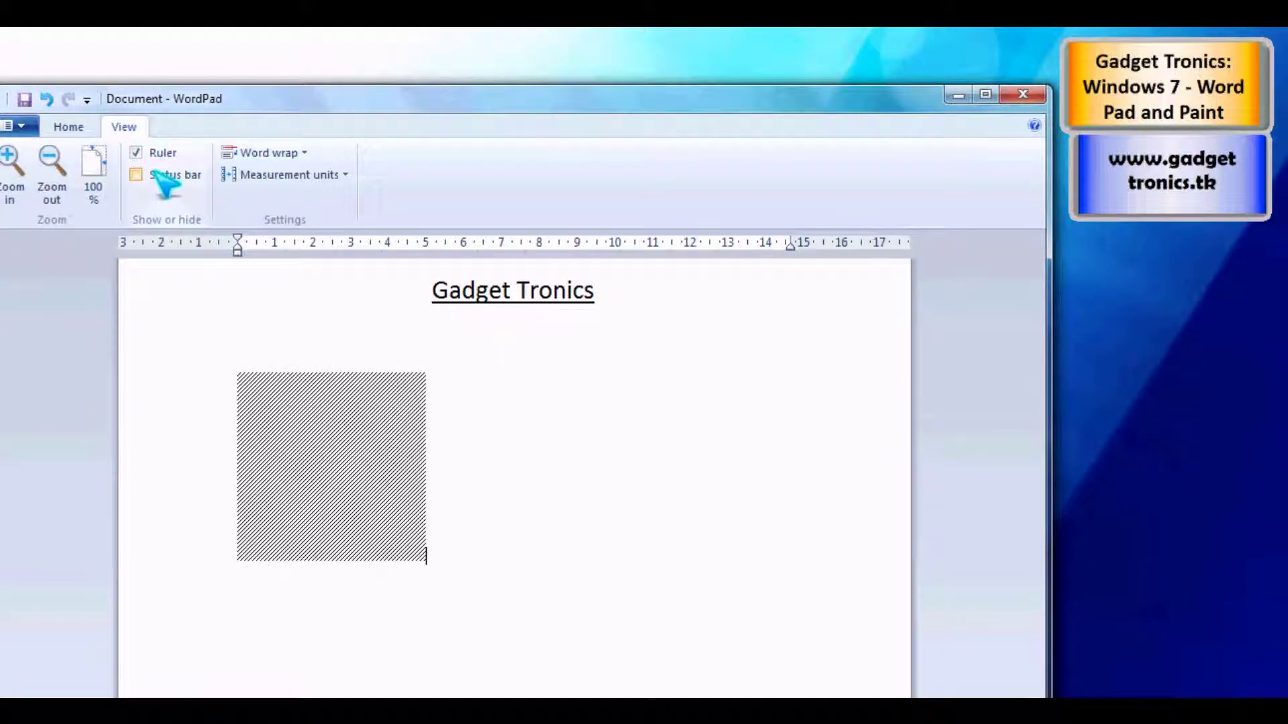
left_click(161, 176)
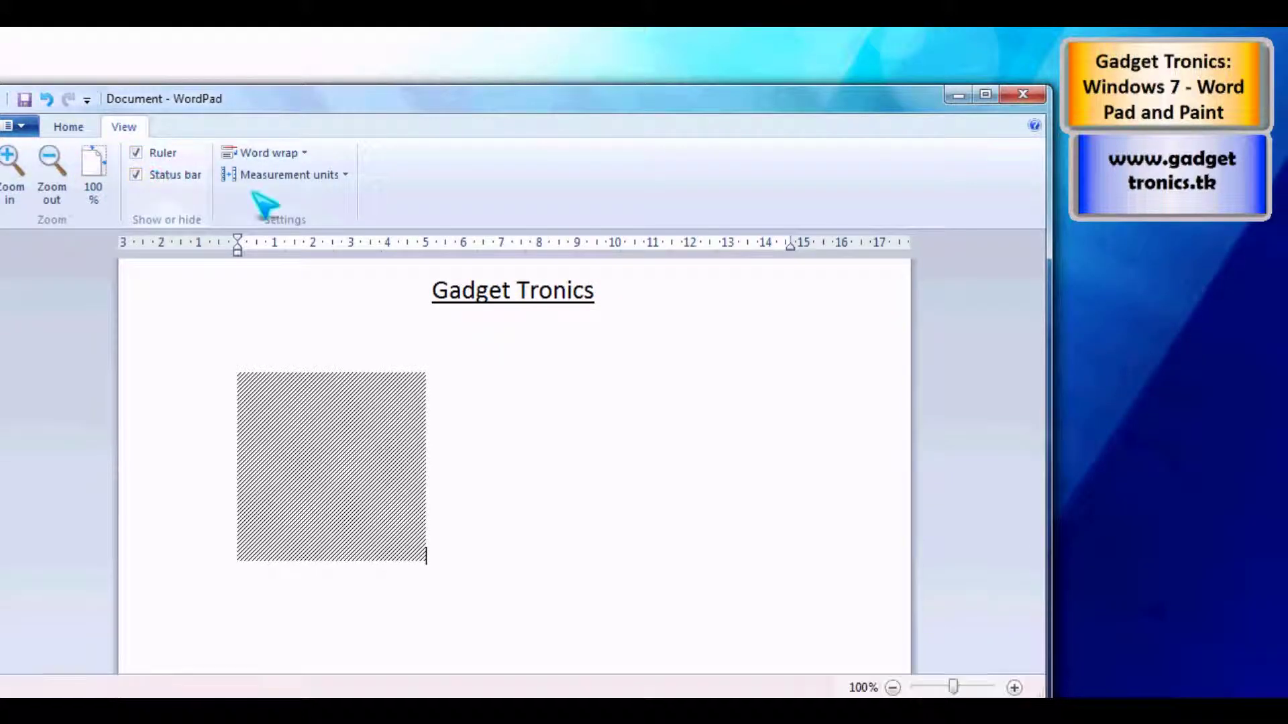
left_click(51, 171)
left_click(12, 168)
Select the hatched picture and delete it.
left_click(67, 128)
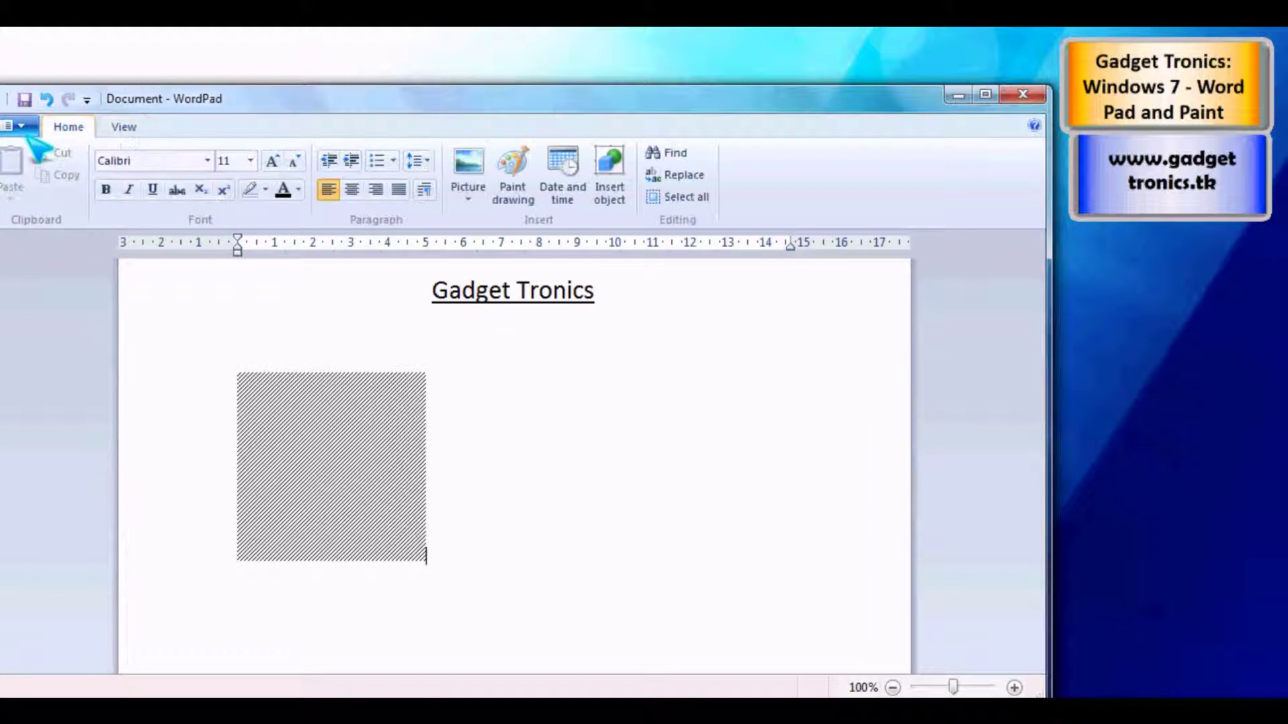
left_click(368, 444)
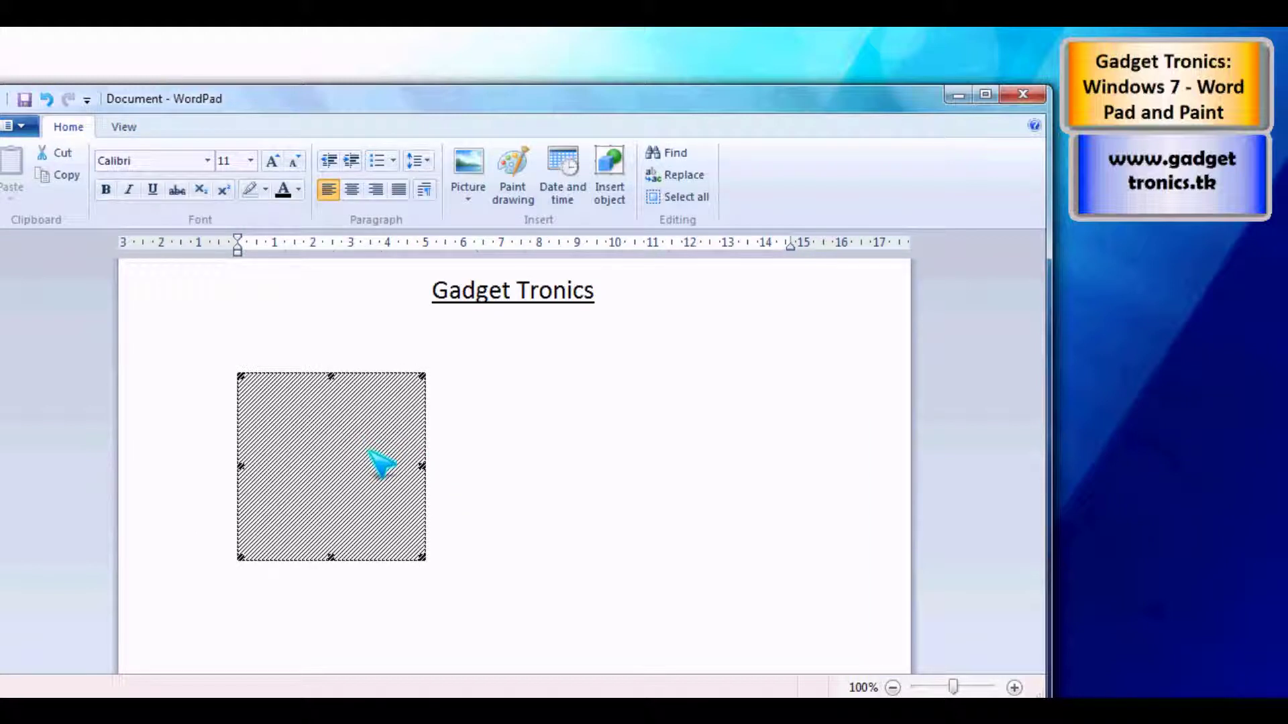
key("Delete")
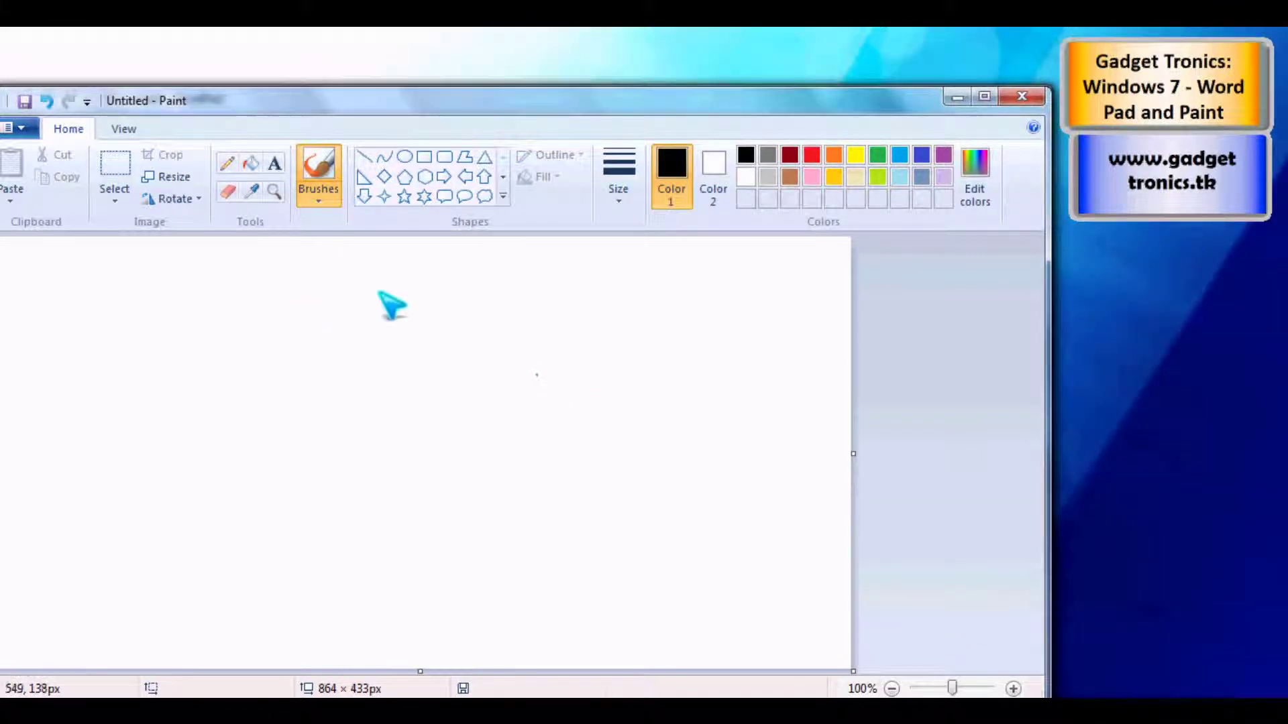
Check the canvas's Image Properties (864 × 433 px, 96 DPI, color) and close without changes.
left_click(15, 128)
mouse_move(197, 480)
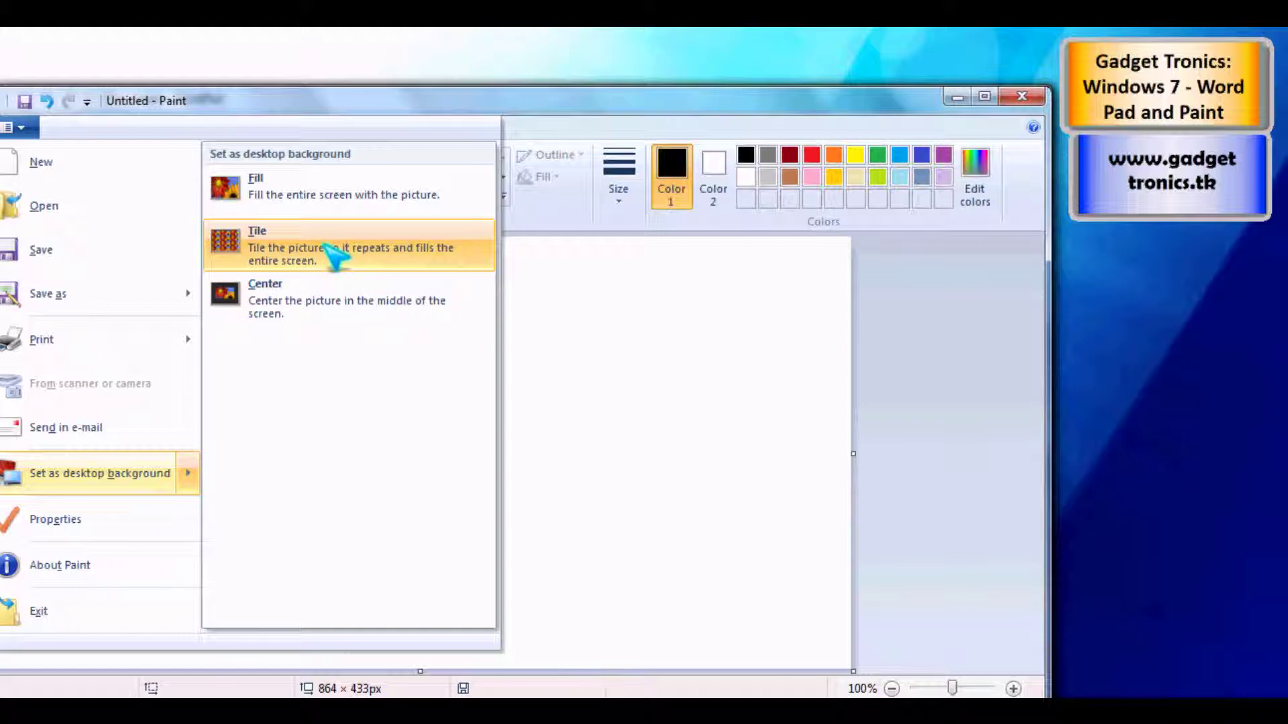
left_click(95, 521)
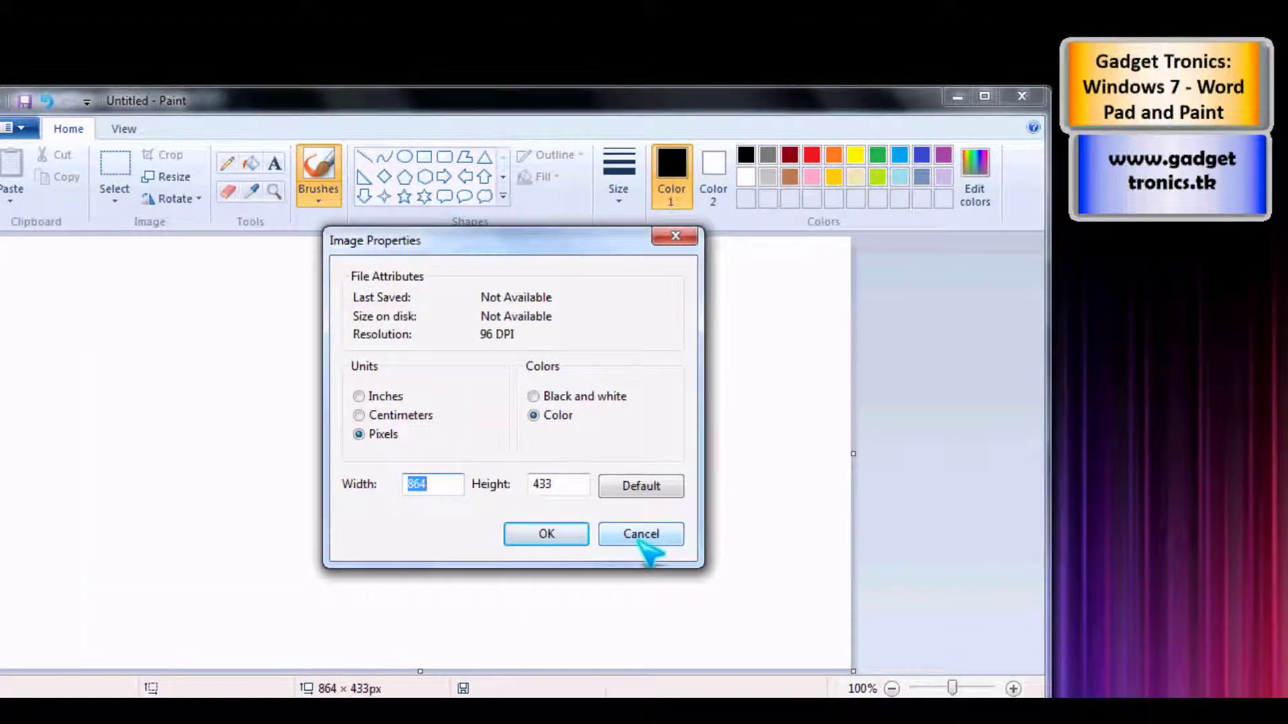
left_click(641, 542)
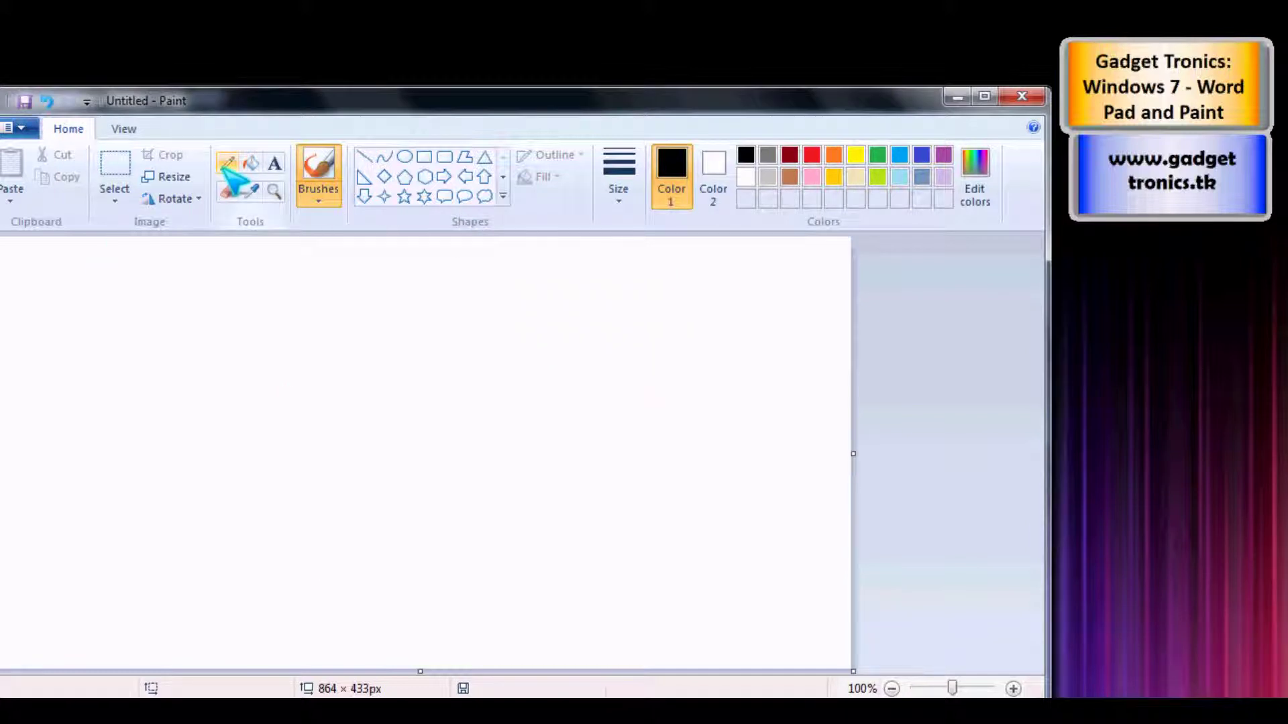
Draw a black calligraphy wave and a grey stroke on the right with two brushes.
left_click(319, 196)
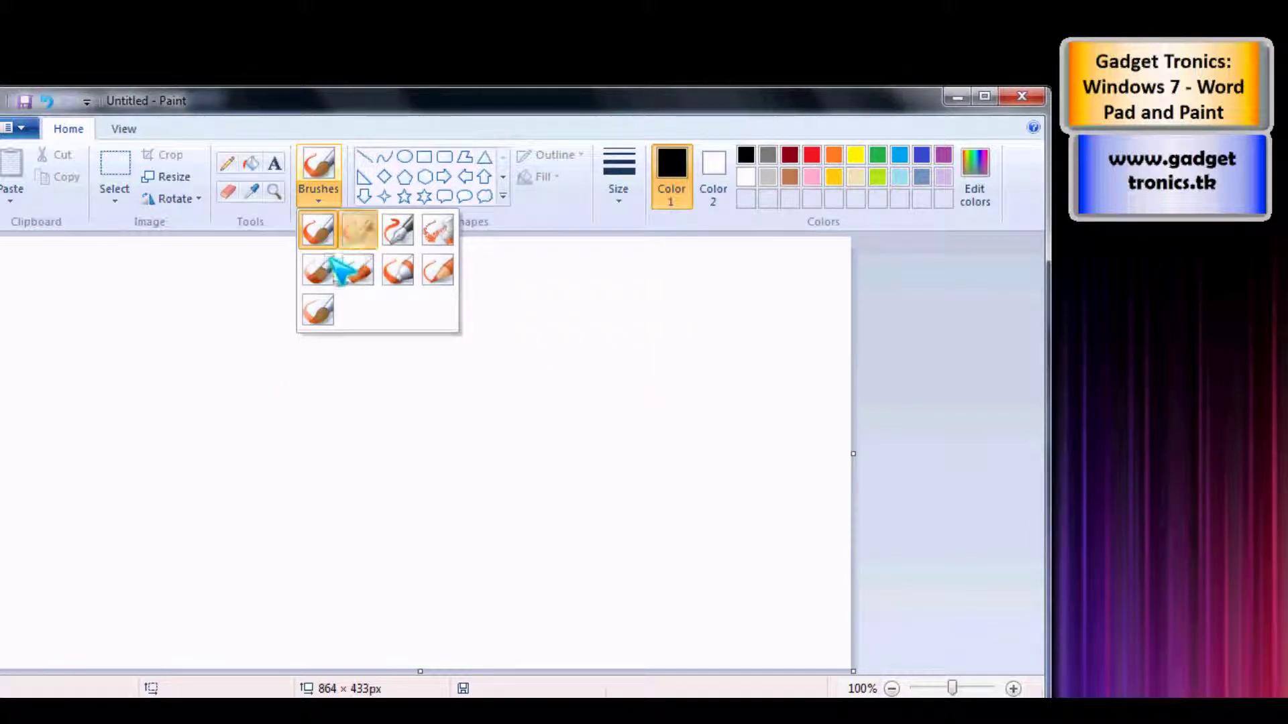
left_click(357, 230)
mouse_move(271, 355)
left_mouse_down()
mouse_move(299, 484)
mouse_move(333, 402)
mouse_move(379, 390)
mouse_move(478, 409)
left_mouse_up()
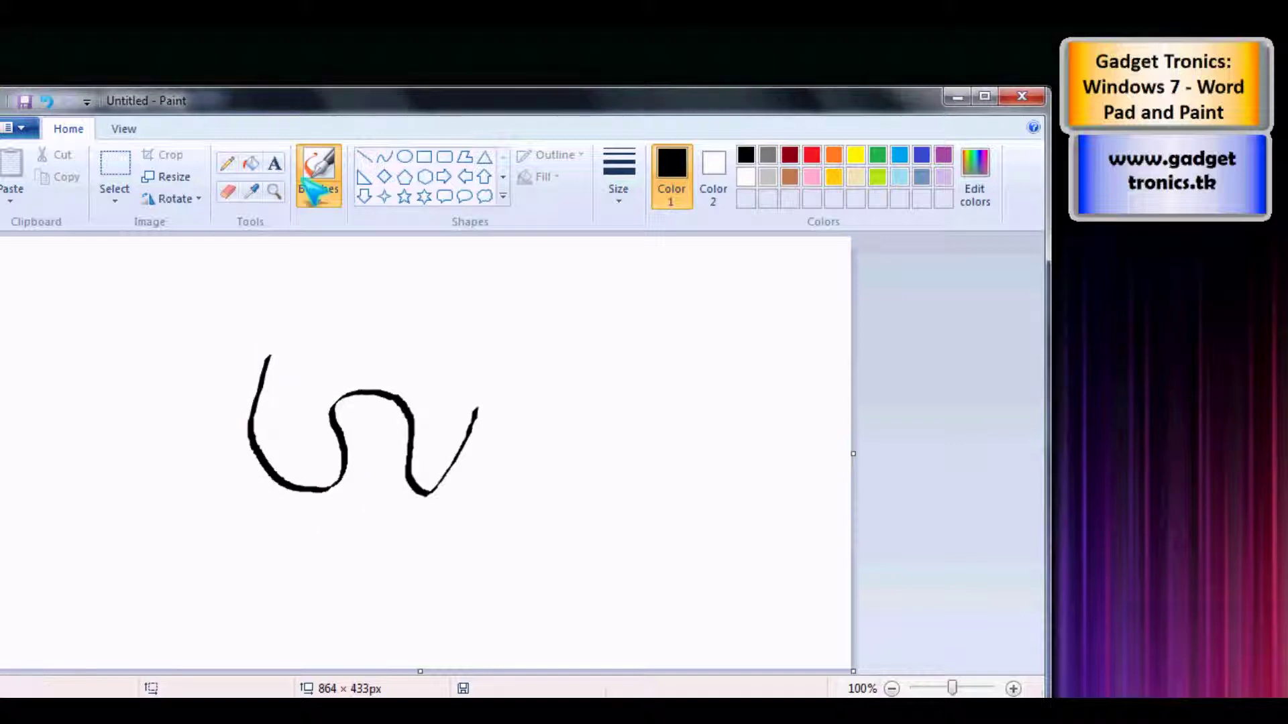
left_click(319, 196)
left_click(438, 283)
mouse_move(642, 308)
left_mouse_down()
mouse_move(625, 372)
mouse_move(682, 428)
mouse_move(654, 497)
mouse_move(633, 495)
left_mouse_up()
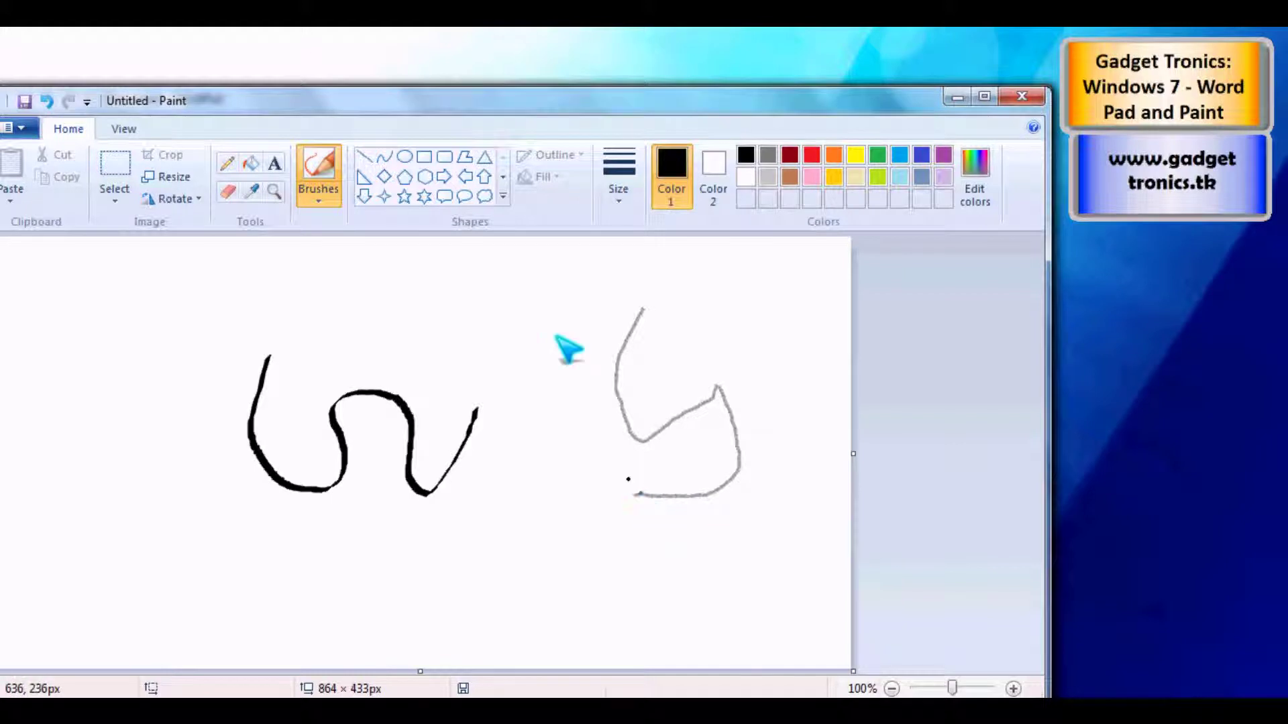
Paint two thick translucent marker loops and a crayon squiggle on the left.
left_click(319, 196)
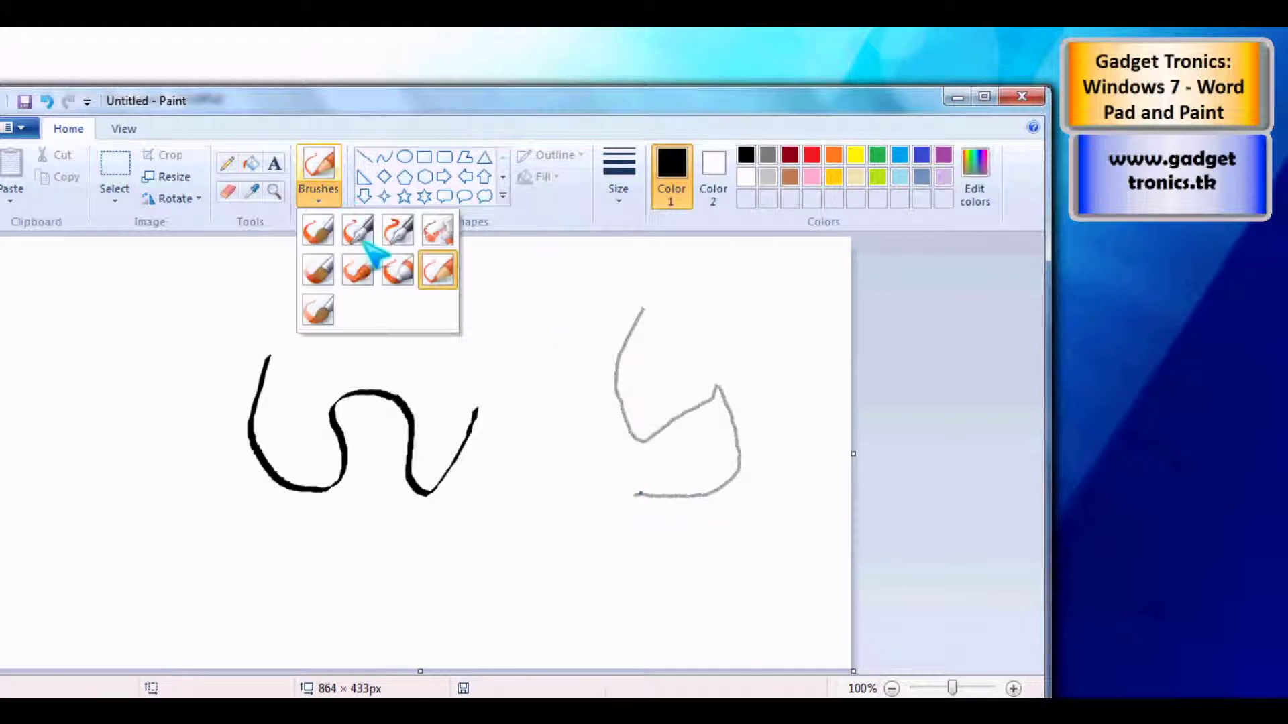
left_click(397, 269)
left_click_drag(552, 288, 283, 367)
mouse_move(469, 355)
left_mouse_down()
mouse_move(582, 429)
mouse_move(570, 386)
mouse_move(412, 265)
left_mouse_up()
left_click(318, 196)
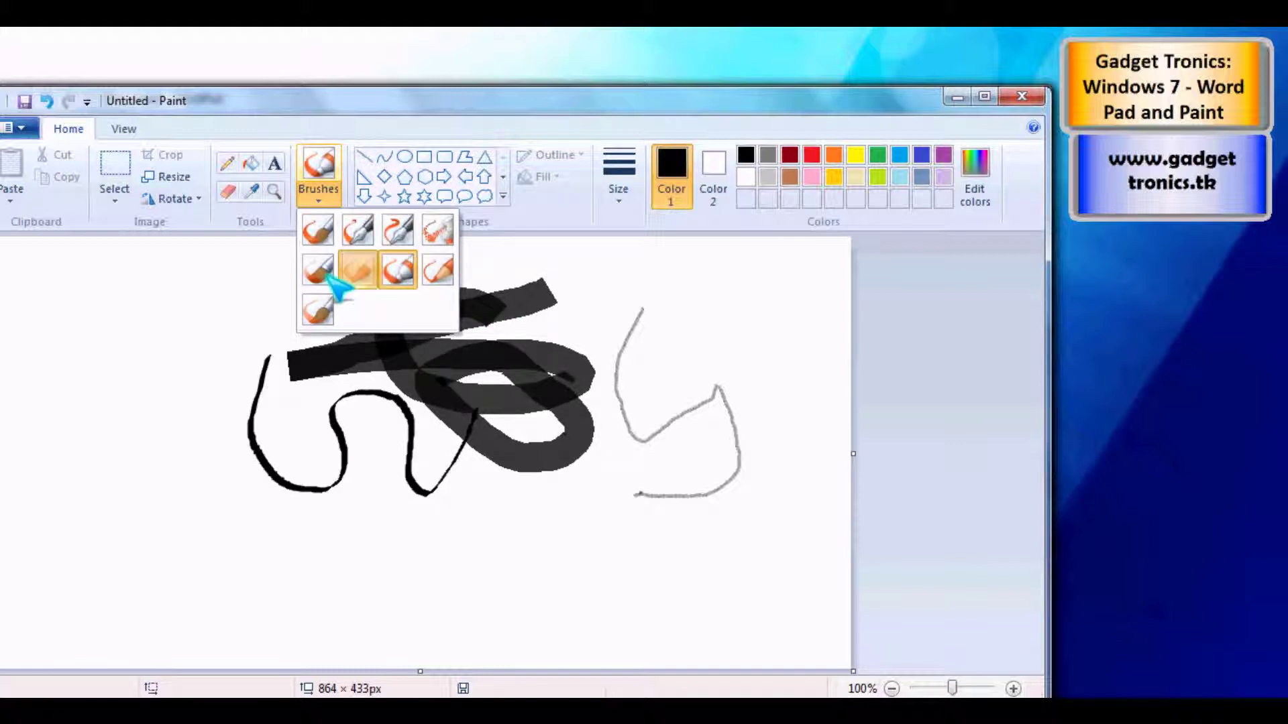
left_click(358, 270)
mouse_move(202, 325)
left_mouse_down()
mouse_move(253, 345)
mouse_move(282, 329)
left_mouse_up()
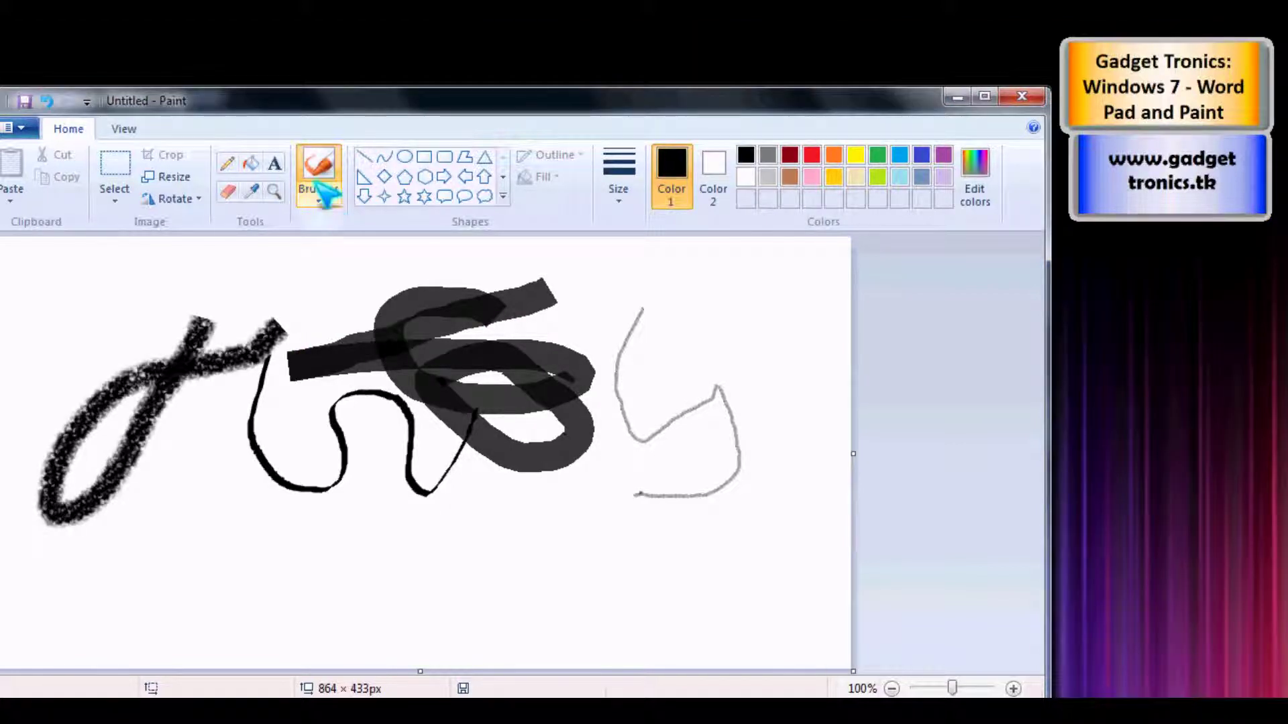
Zoom the canvas to 200% and back, then erase the top of the marker loop.
left_click(273, 192)
left_click(396, 376)
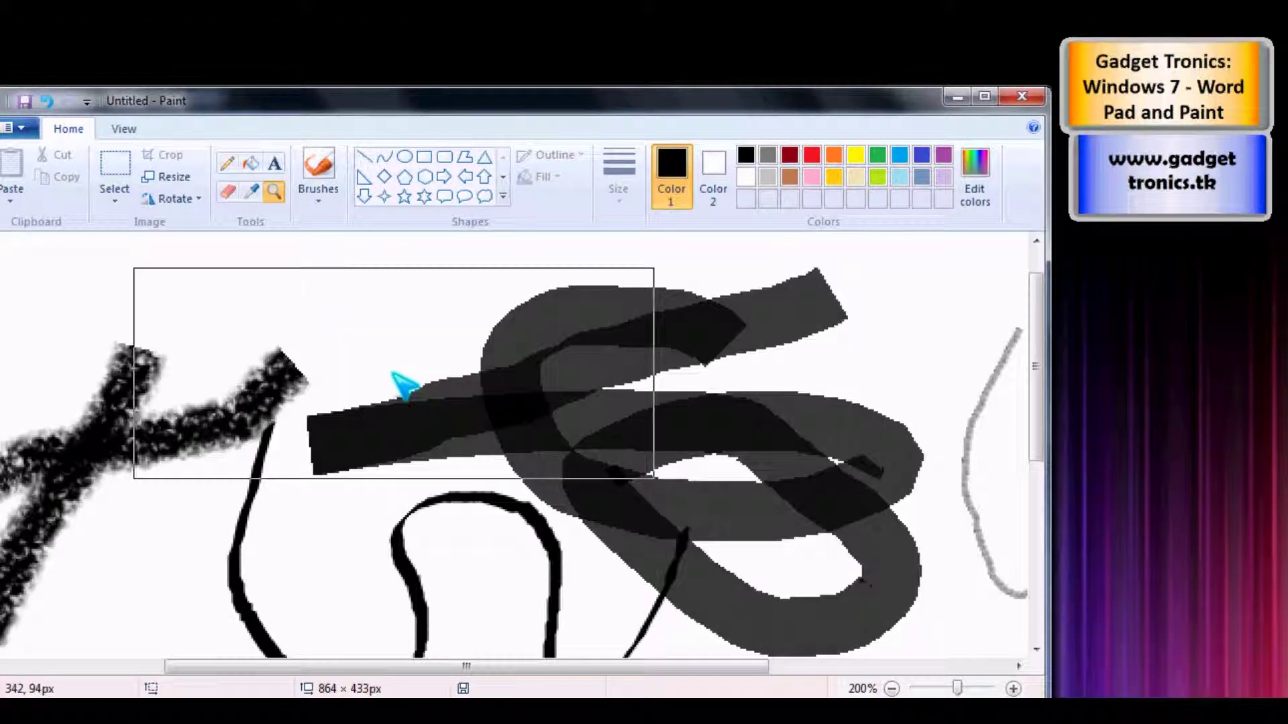
right_click(396, 375)
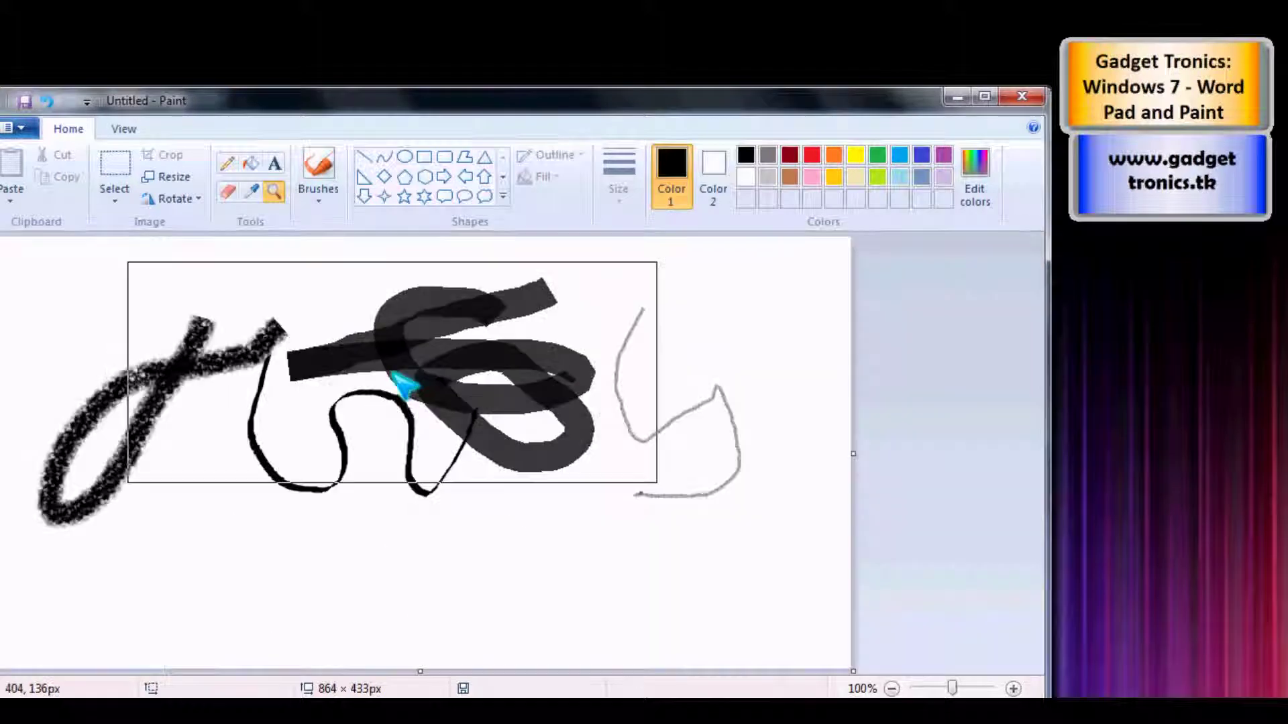
left_click(252, 194)
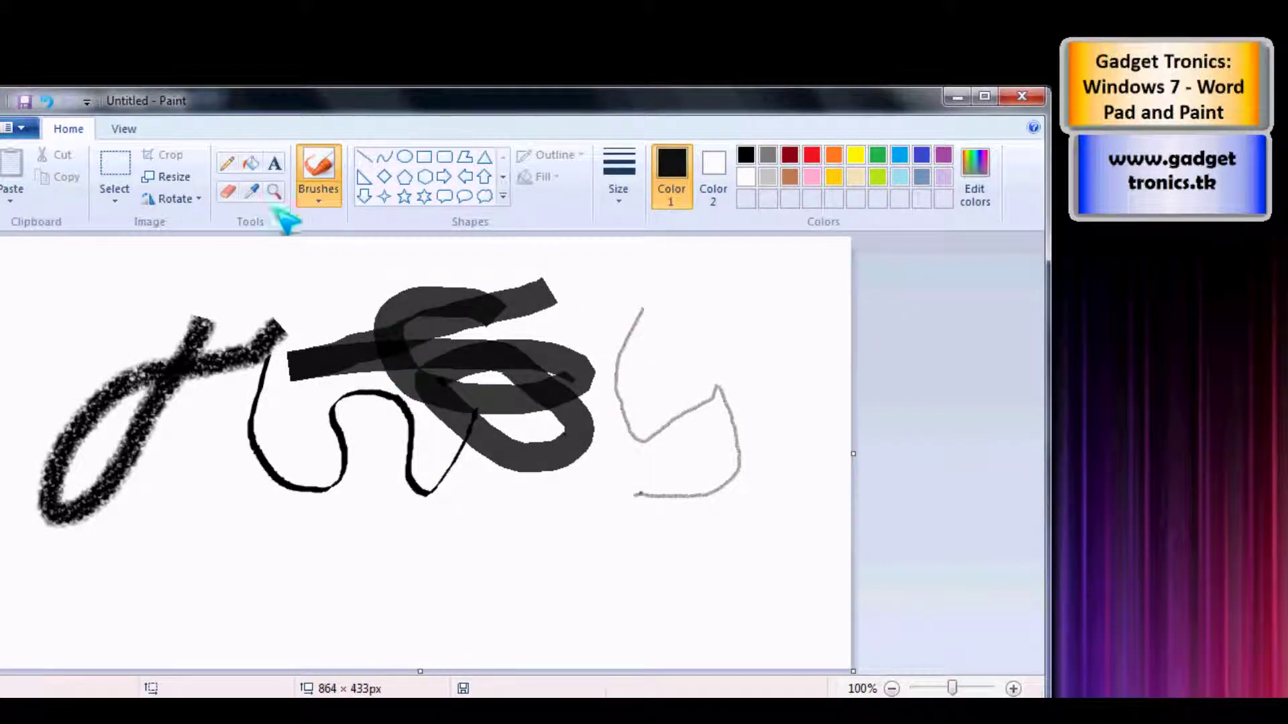
left_click(228, 193)
mouse_move(444, 321)
left_mouse_down()
mouse_move(430, 298)
mouse_move(405, 290)
left_mouse_up()
Draw a rectangle near the bottom, a cloud callout lower left and a rounded callout upper right.
left_click(424, 157)
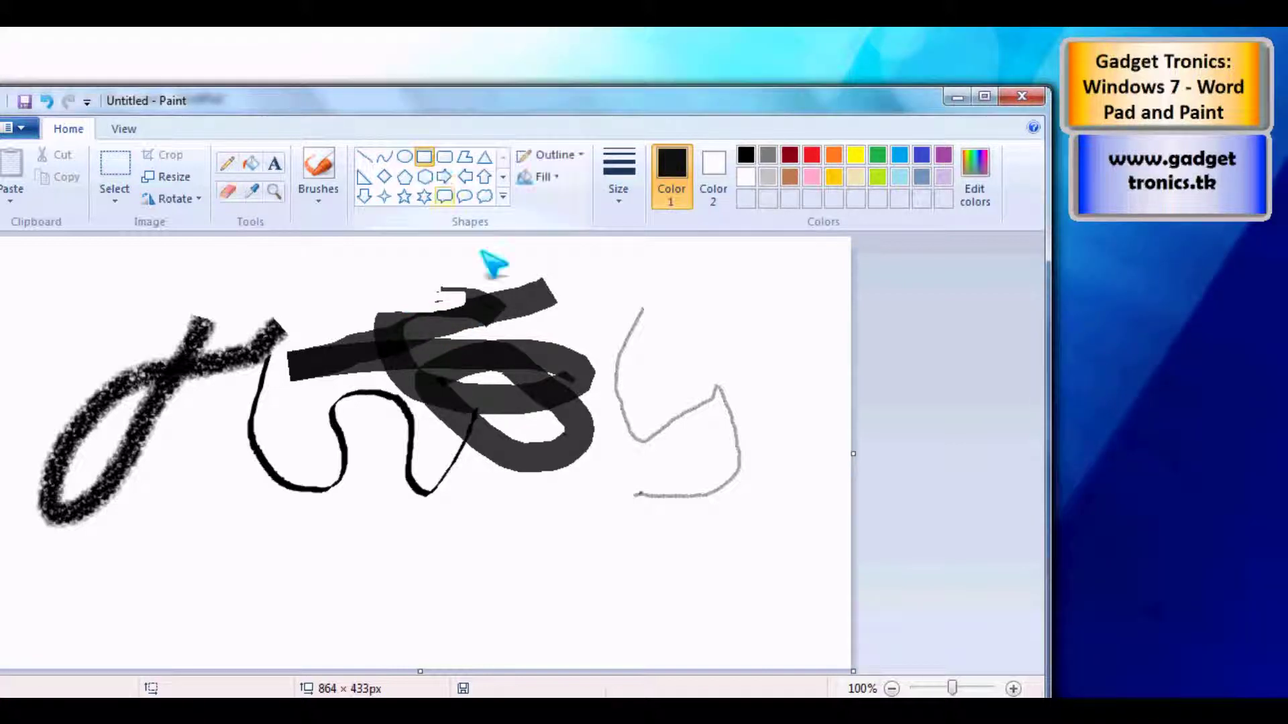
mouse_move(498, 291)
left_mouse_down()
mouse_move(571, 349)
mouse_move(724, 344)
mouse_move(727, 322)
mouse_move(664, 564)
mouse_move(590, 578)
mouse_move(551, 610)
left_mouse_up()
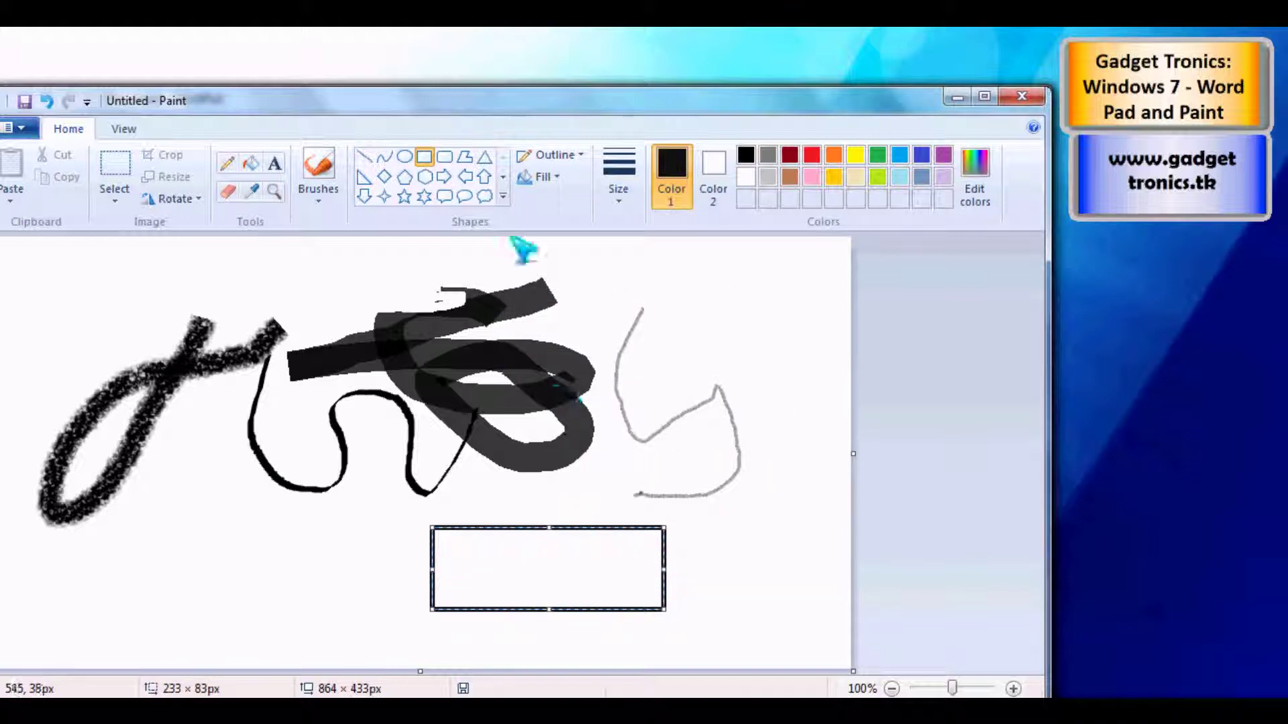
left_click(484, 196)
left_click_drag(210, 571, 353, 501)
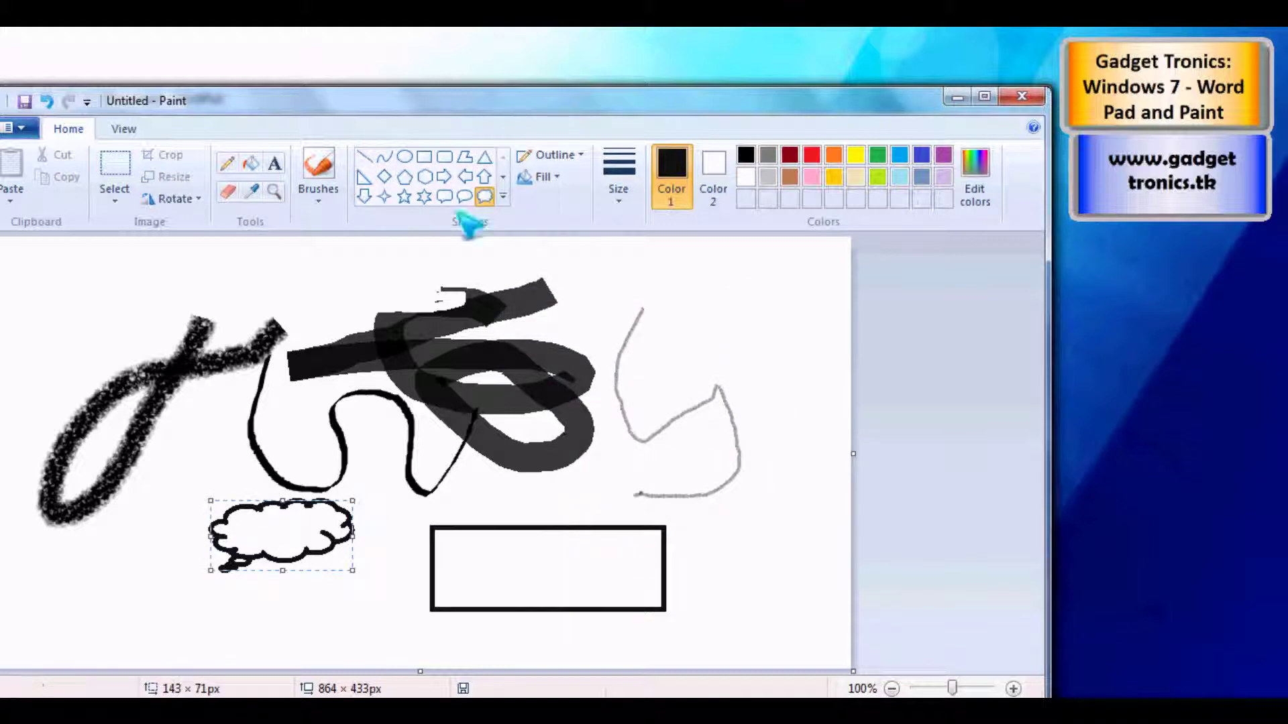
left_click(444, 196)
left_click_drag(756, 313, 627, 371)
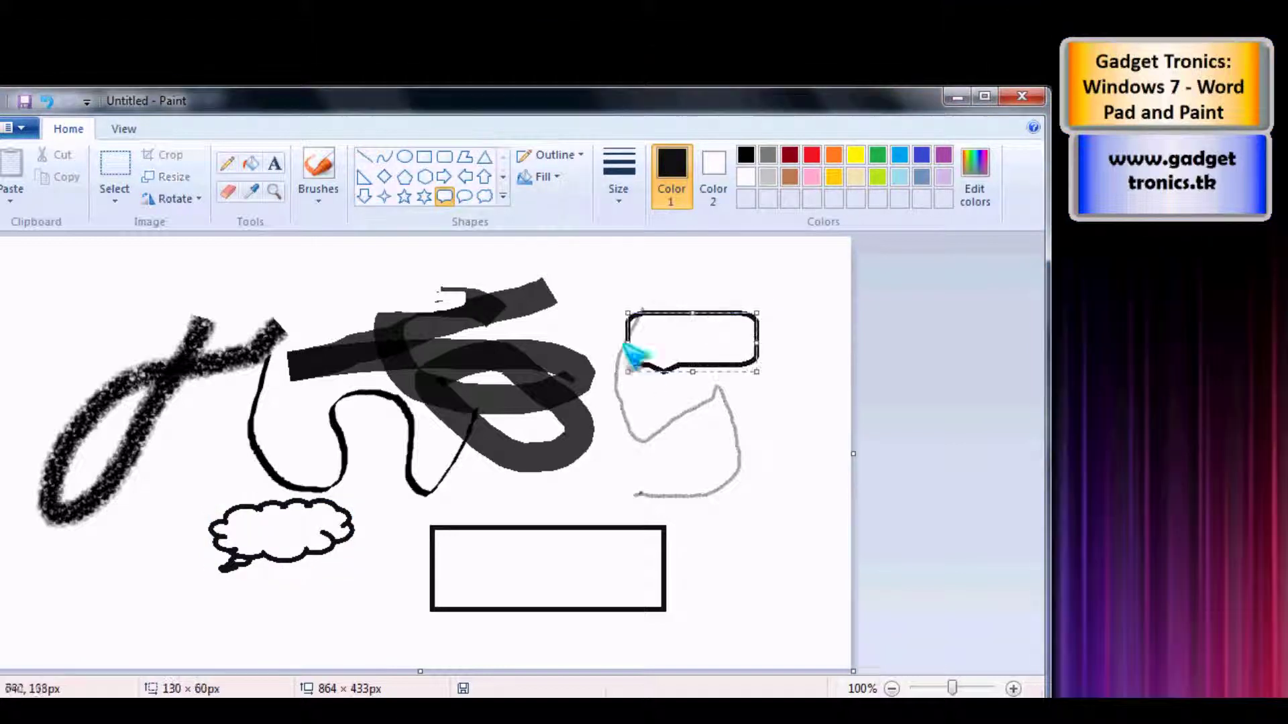
Draw a lightning bolt at the top left and check the shape Fill options.
left_click(503, 196)
left_click(386, 215)
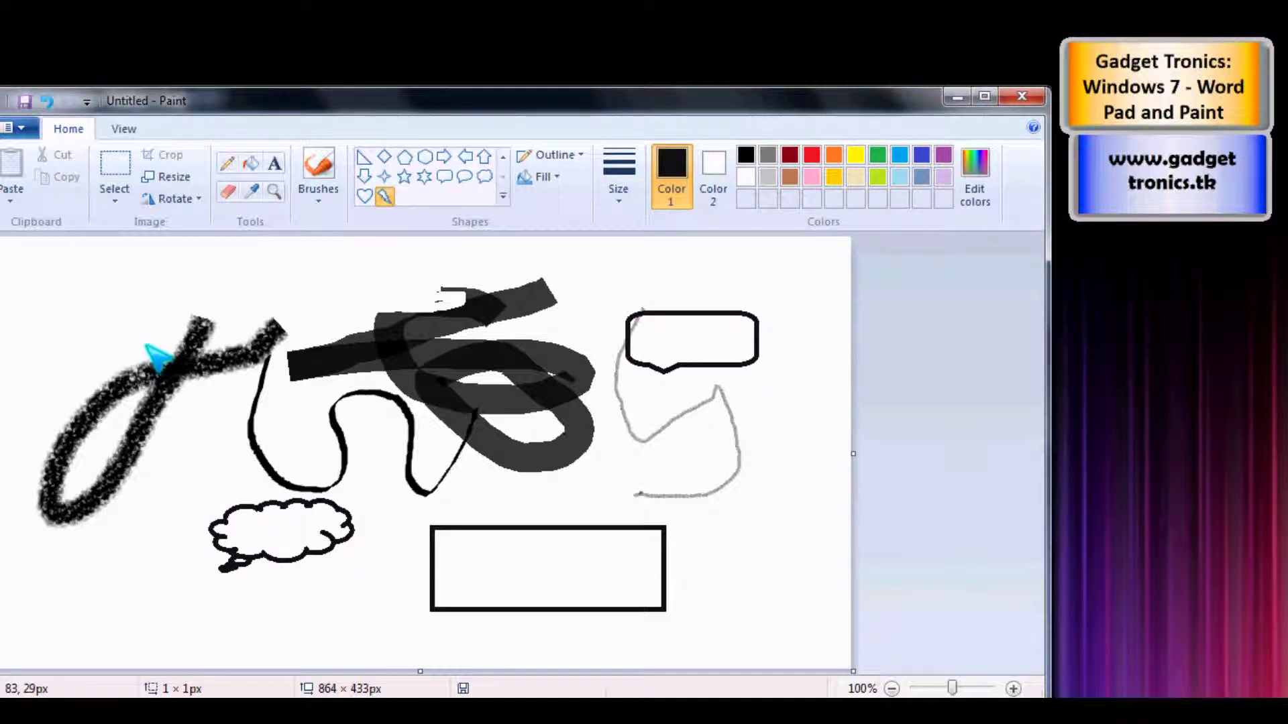
left_click_drag(73, 266, 149, 369)
left_click(540, 178)
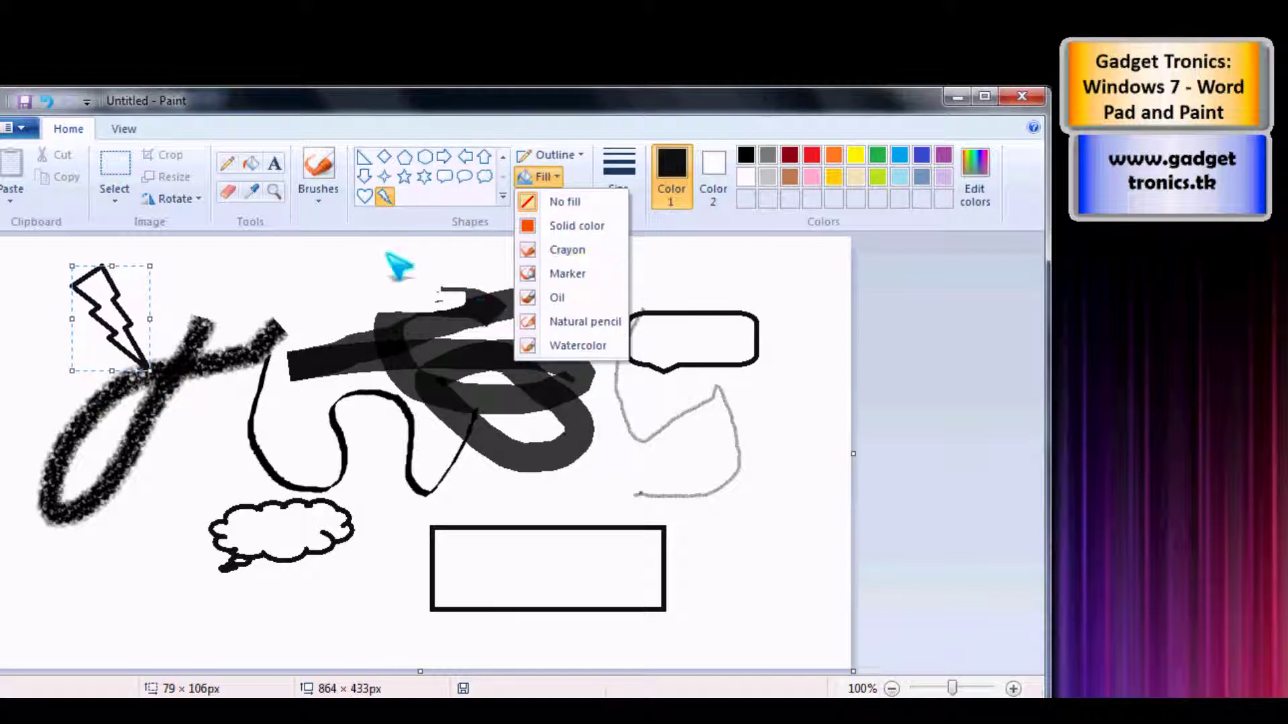
left_click(322, 201)
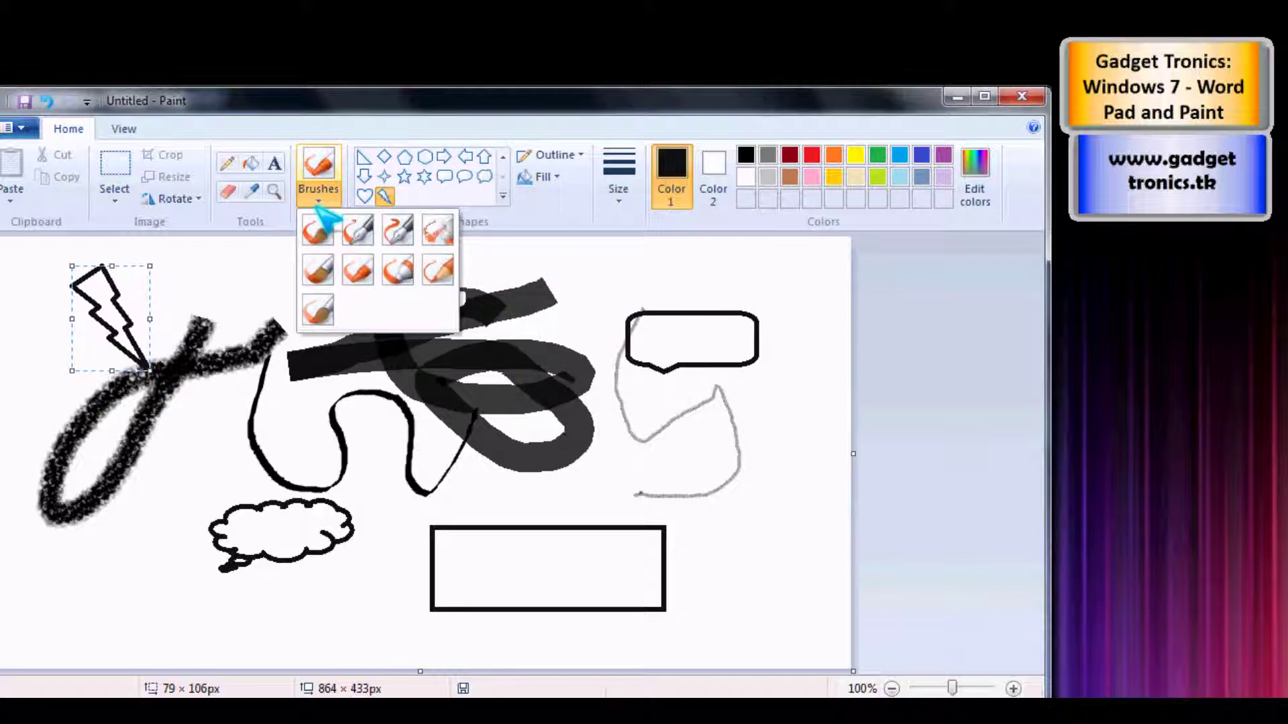
Spray an airbrush stroke near the top and free-form select the area around the lightning bolt.
left_click(437, 230)
left_click_drag(261, 290, 334, 332)
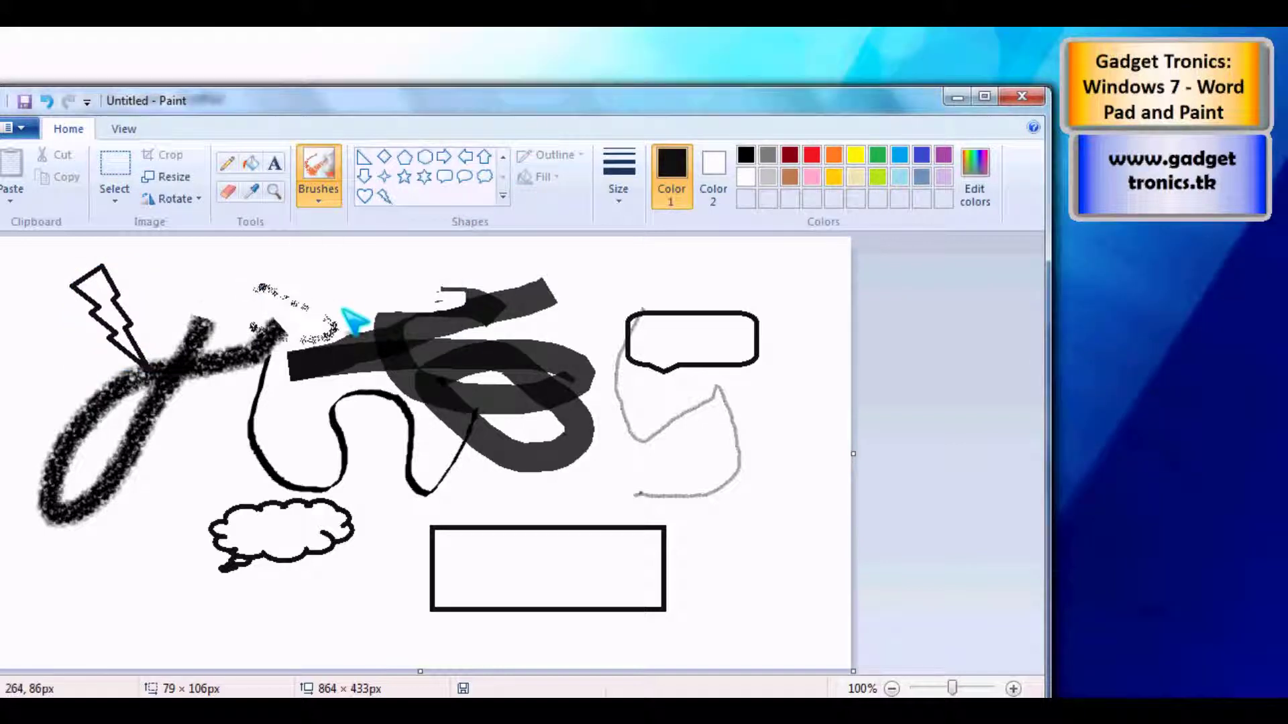
left_click(115, 194)
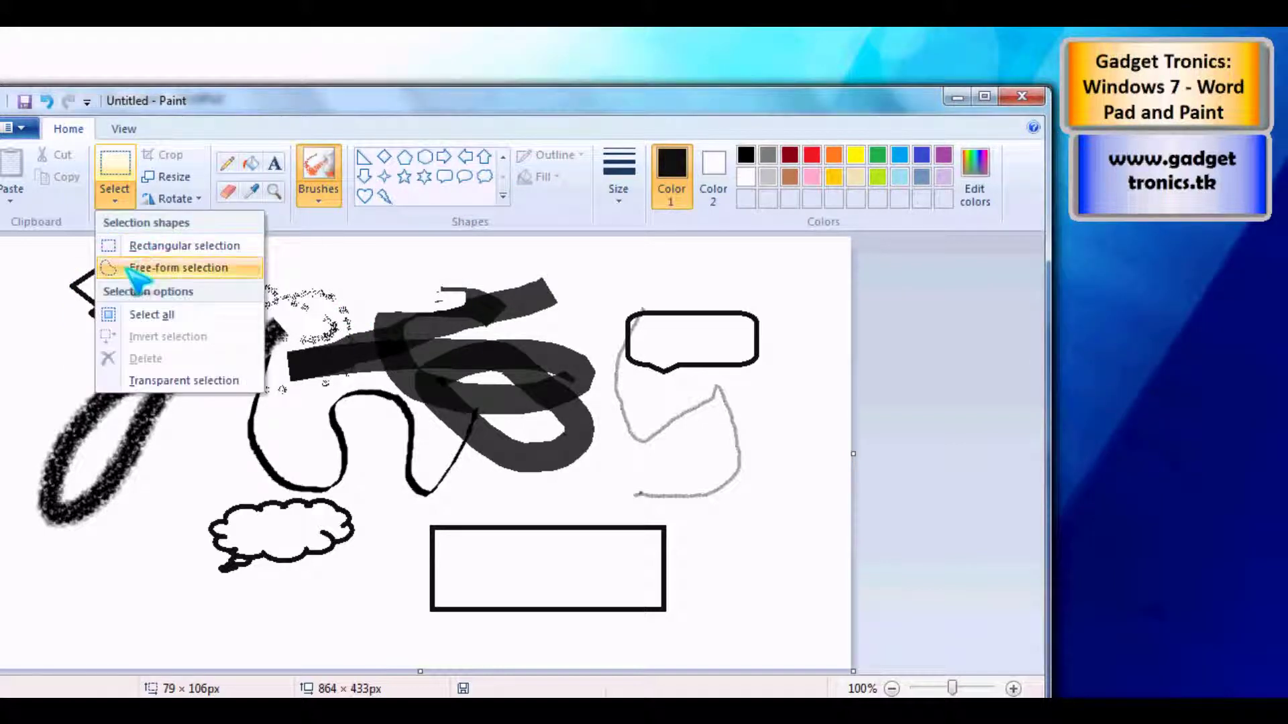
left_click(134, 268)
mouse_move(253, 282)
left_mouse_down()
mouse_move(244, 532)
mouse_move(302, 364)
mouse_move(271, 285)
mouse_move(460, 445)
mouse_move(474, 437)
mouse_move(280, 279)
left_mouse_up()
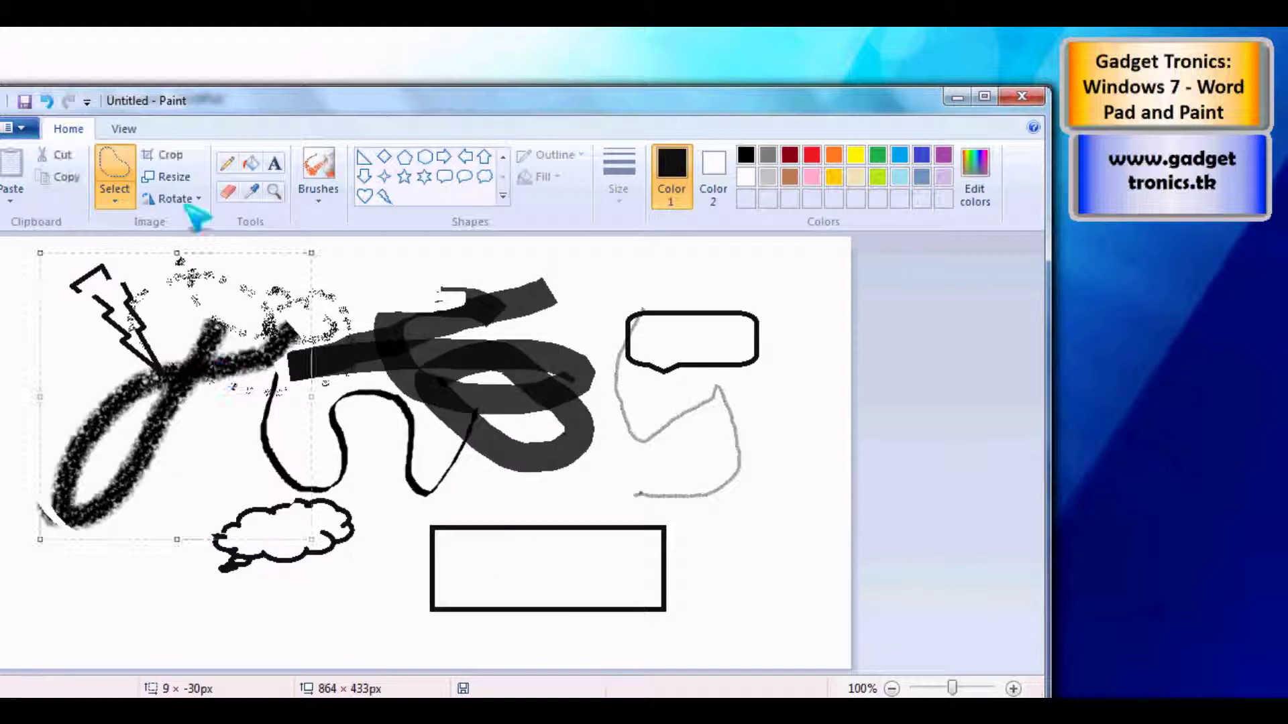
Make a rectangular selection around the spray marks, then clear it.
left_click(133, 198)
left_click(158, 244)
left_click_drag(392, 254, 108, 369)
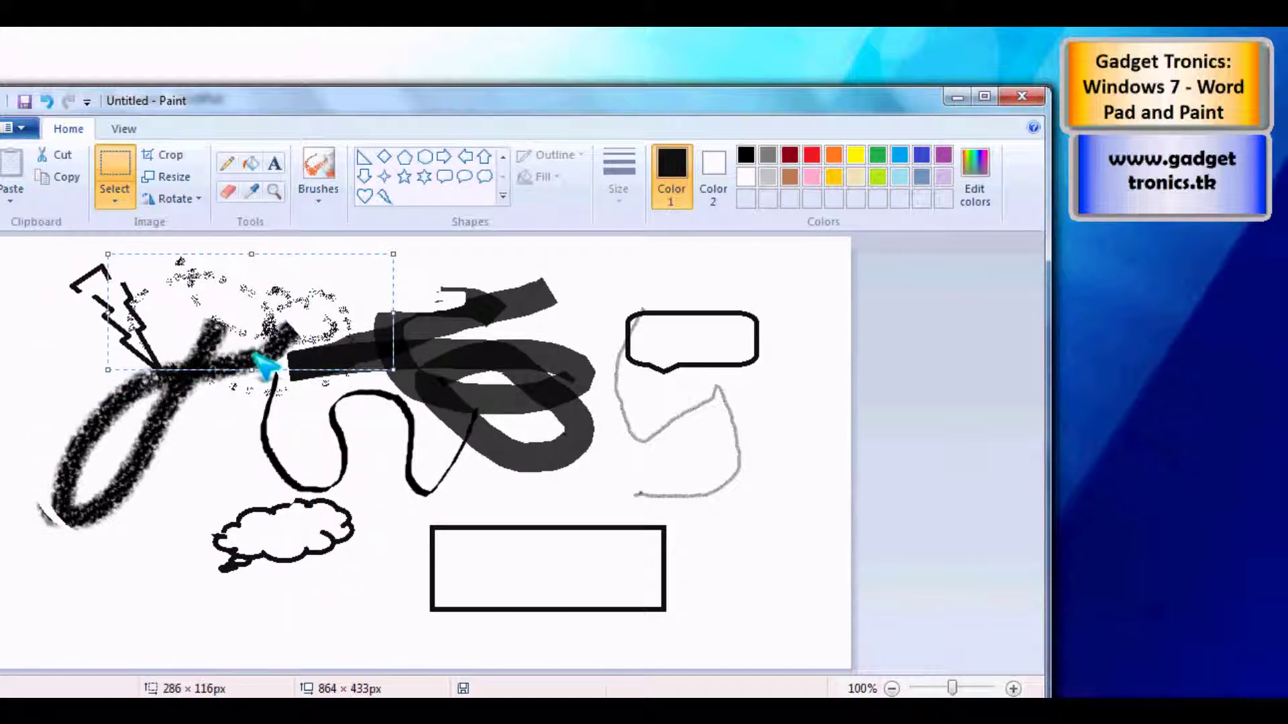
left_click(563, 310)
left_click(711, 201)
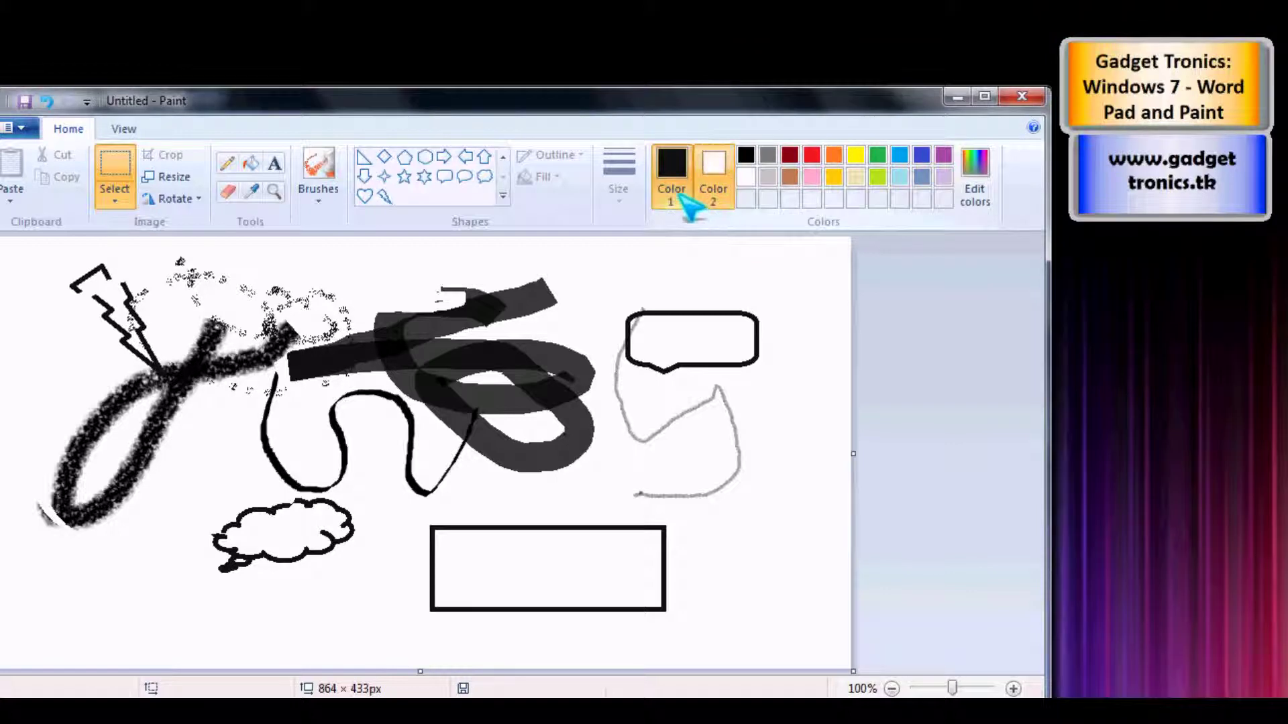
left_click(682, 198)
left_click(979, 202)
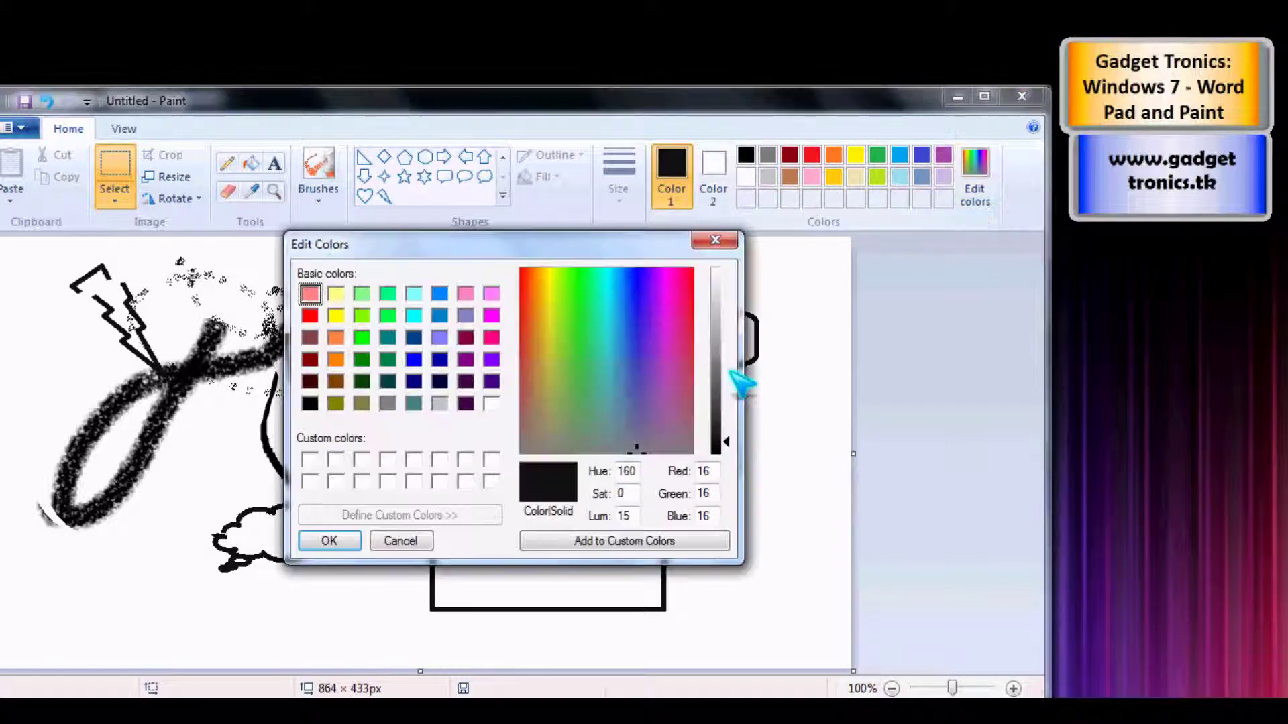
left_click(715, 240)
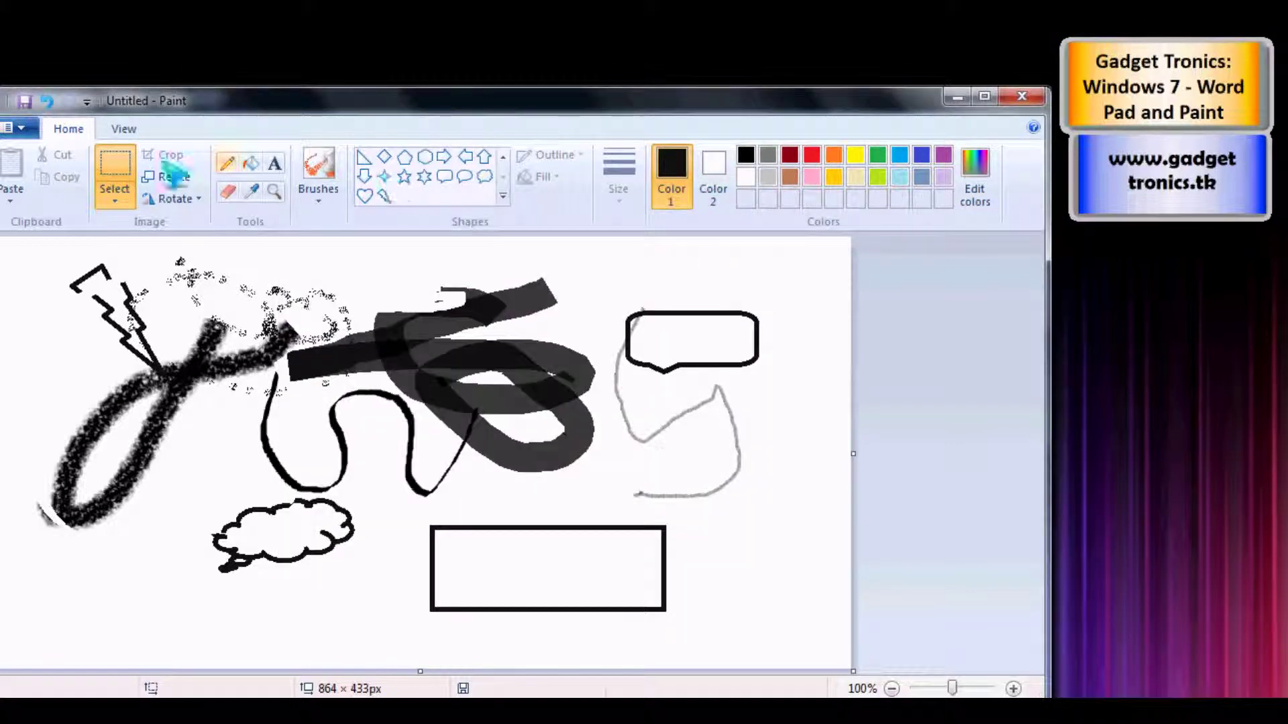
left_click(123, 129)
left_click(136, 177)
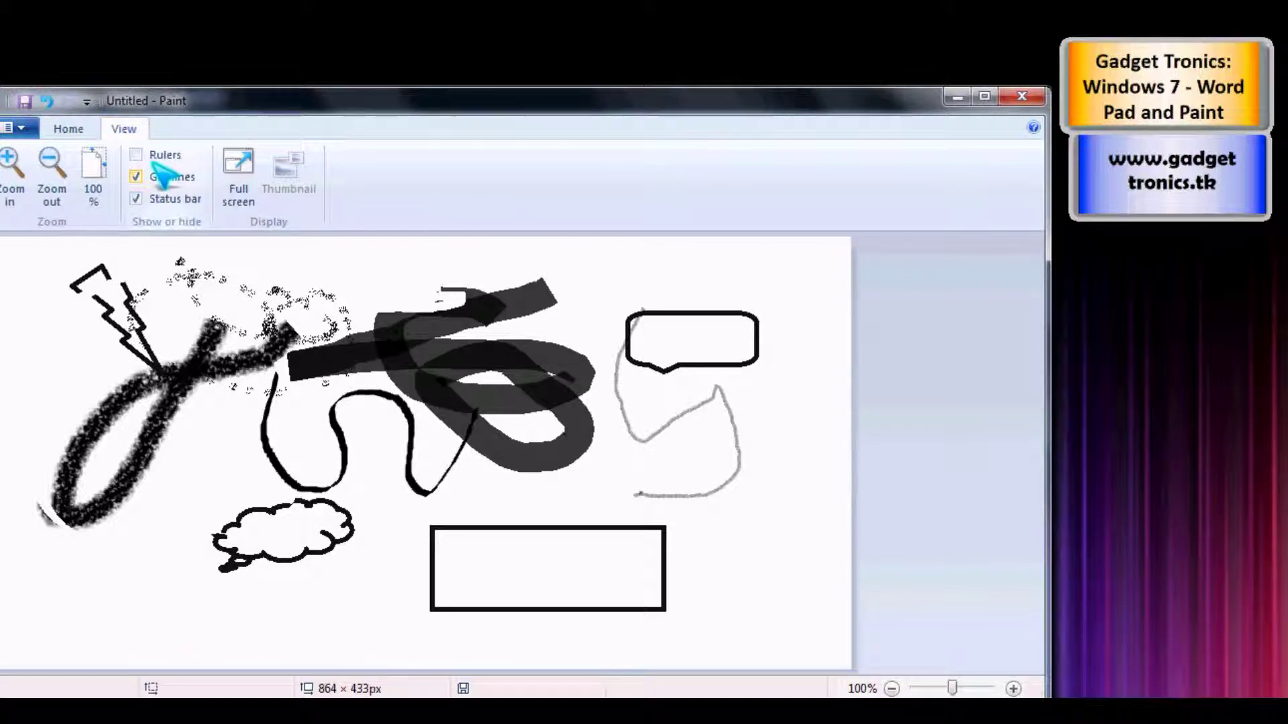
left_click(137, 155)
left_click(164, 155)
left_click(171, 176)
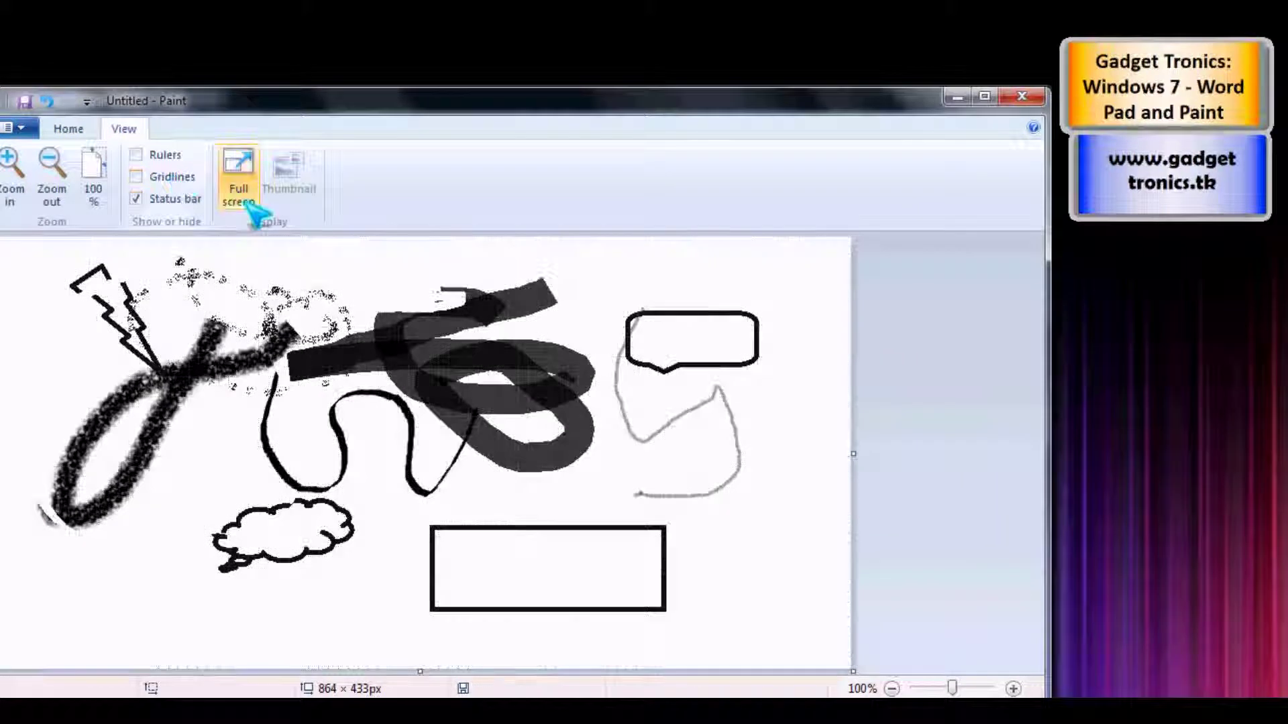
left_click(242, 194)
left_click(573, 383)
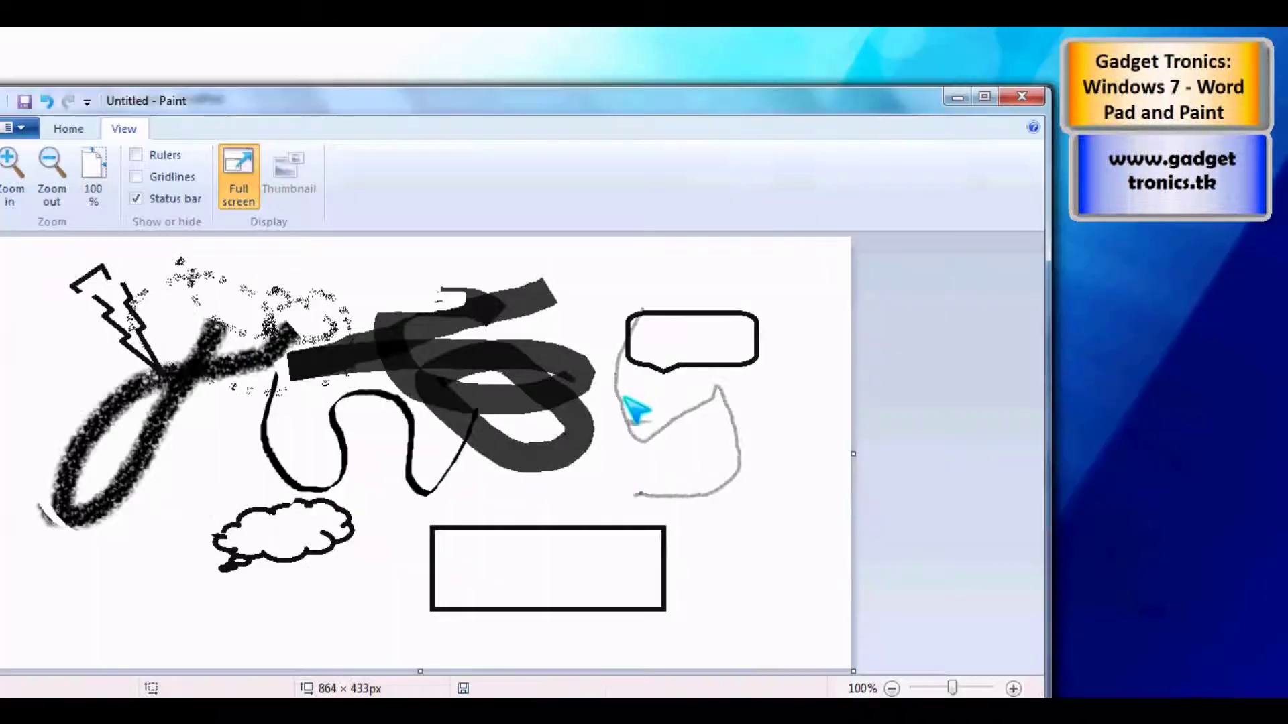
left_click(12, 166)
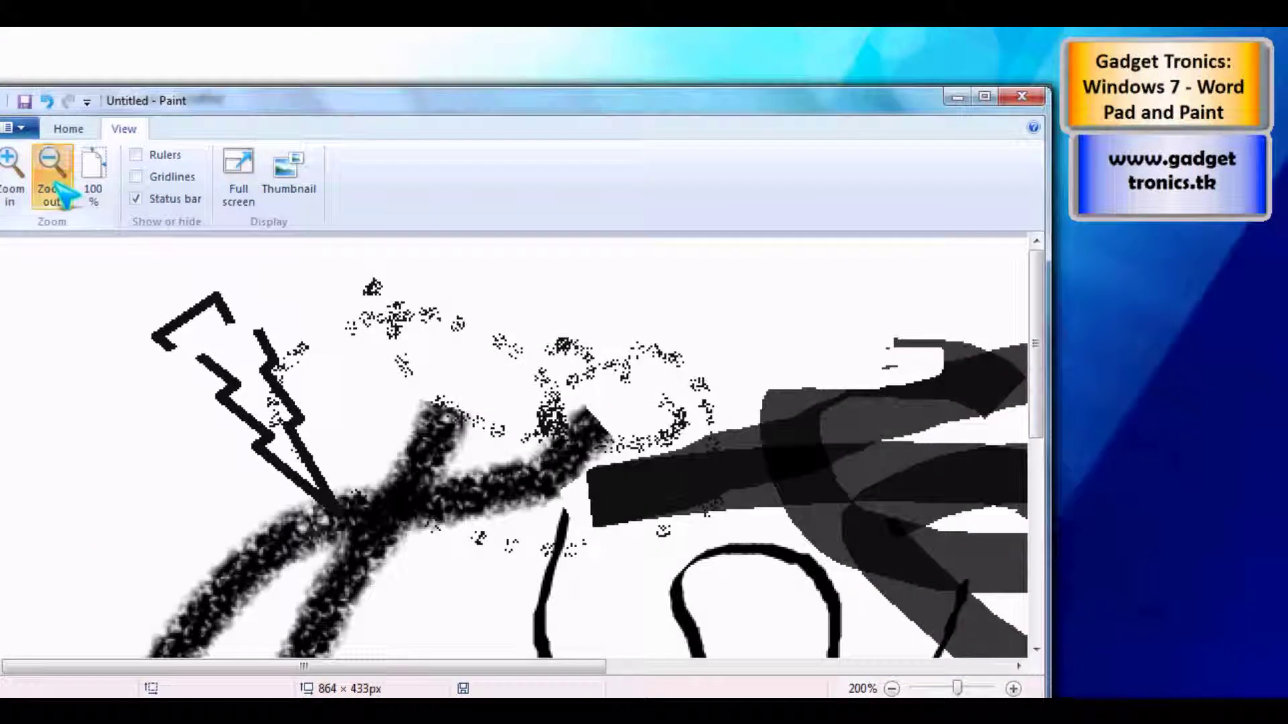
left_click(52, 167)
left_click(67, 129)
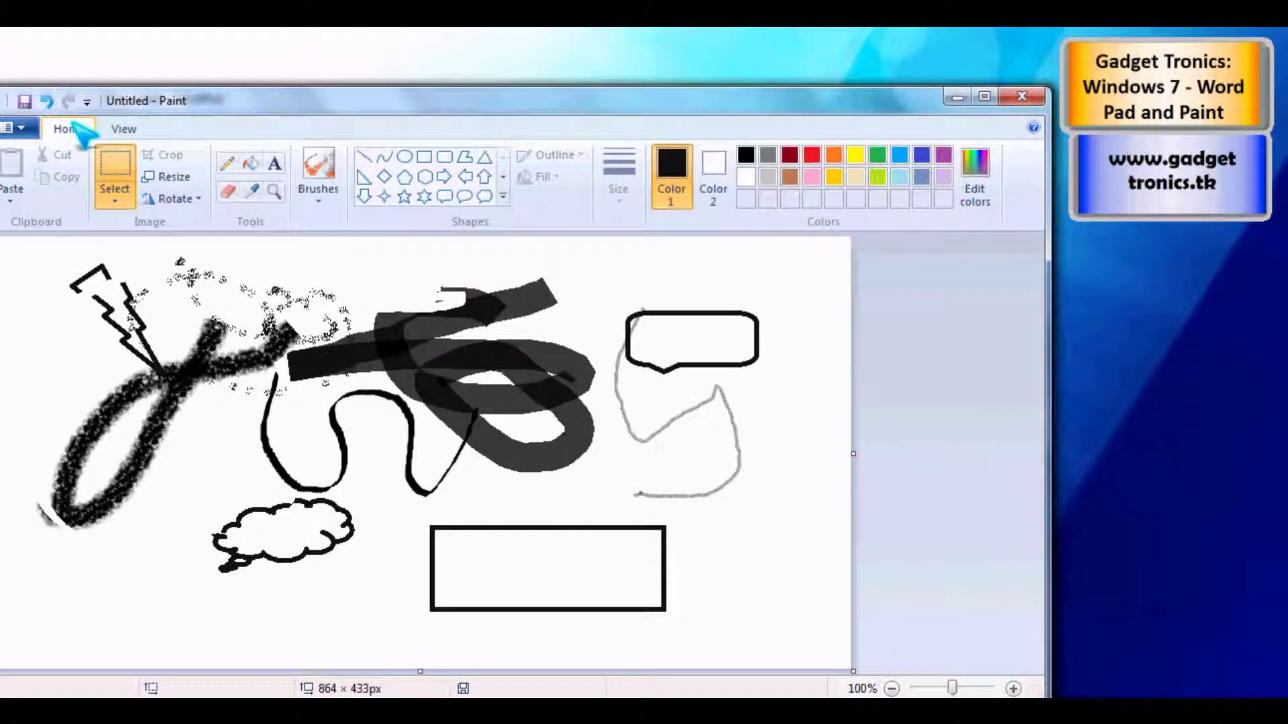
Dismiss the Resize and Skew dialog unchanged, then minimize Paint to bring back the WordPad document.
left_click(169, 177)
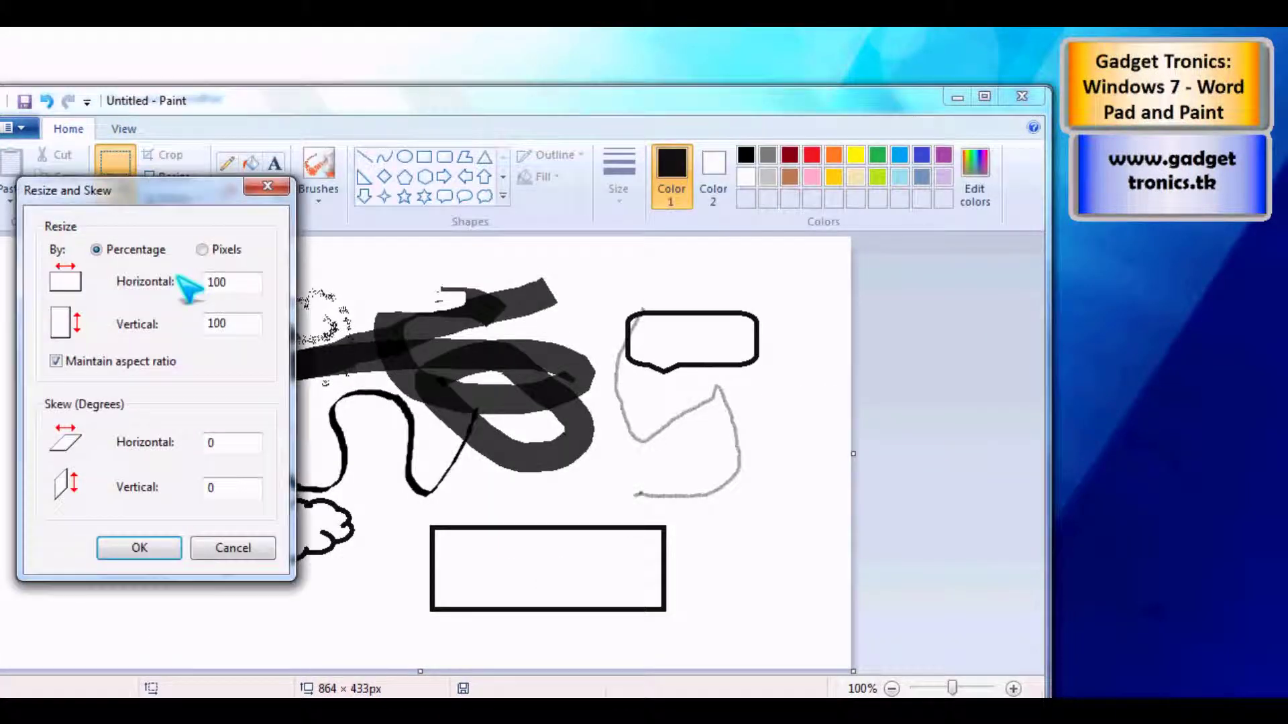
left_click(270, 187)
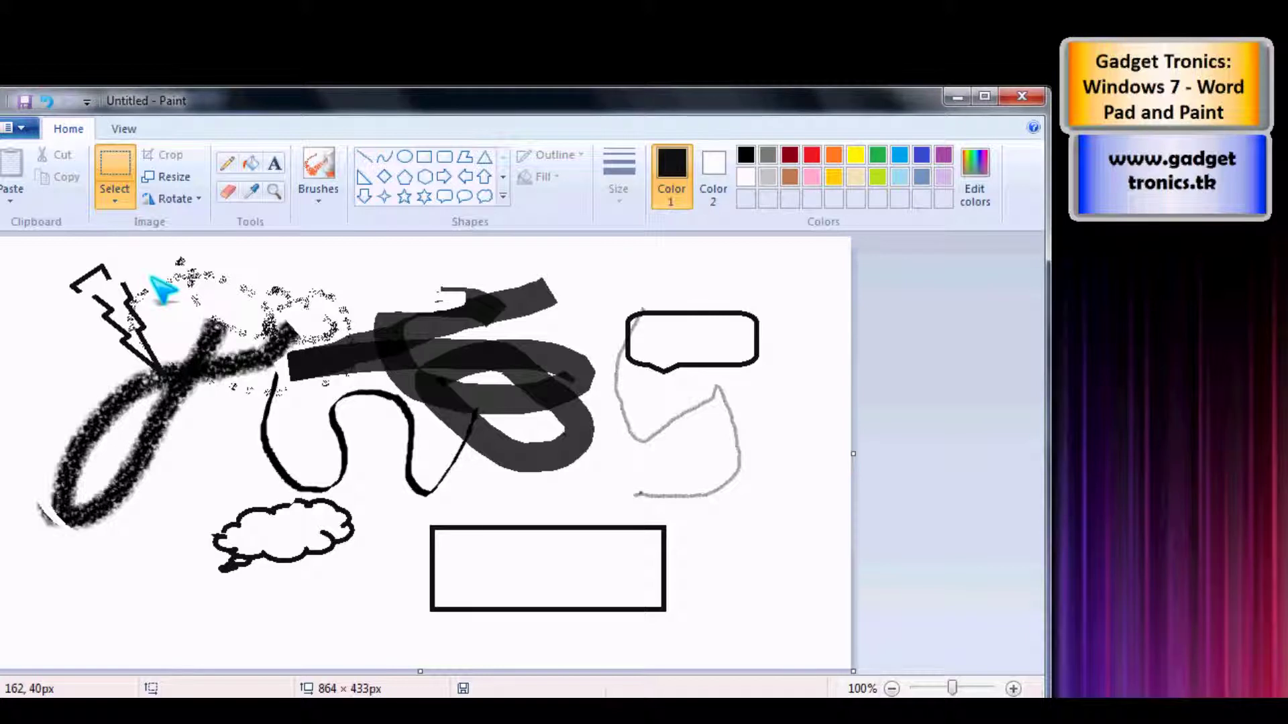
left_click(957, 97)
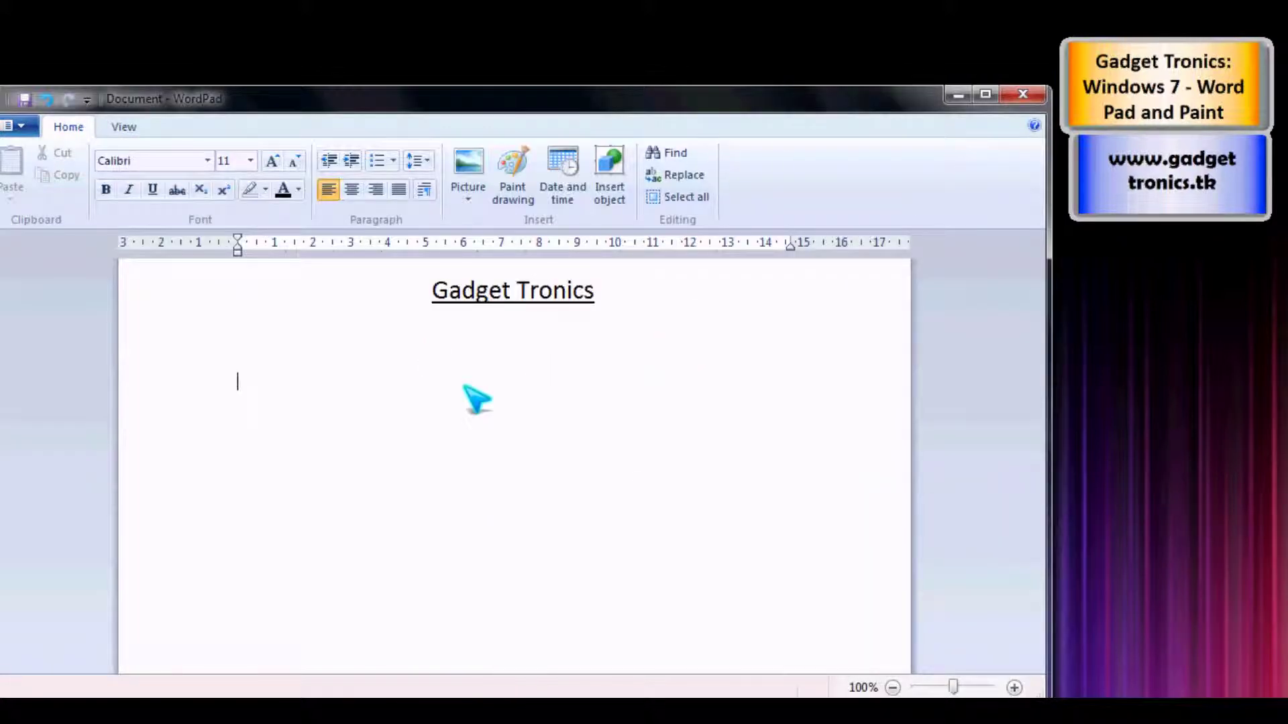